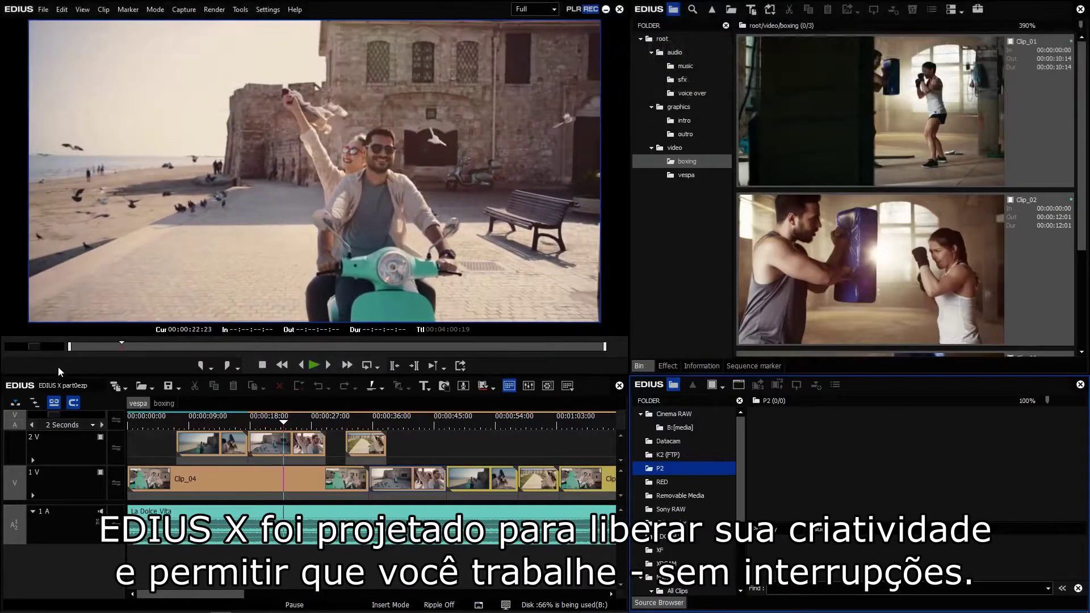
Export the vespa sequence to a file with the H.264/AVC exporter, naming it vespa_01.
click(44, 9)
mouse_move(60, 318)
click(219, 346)
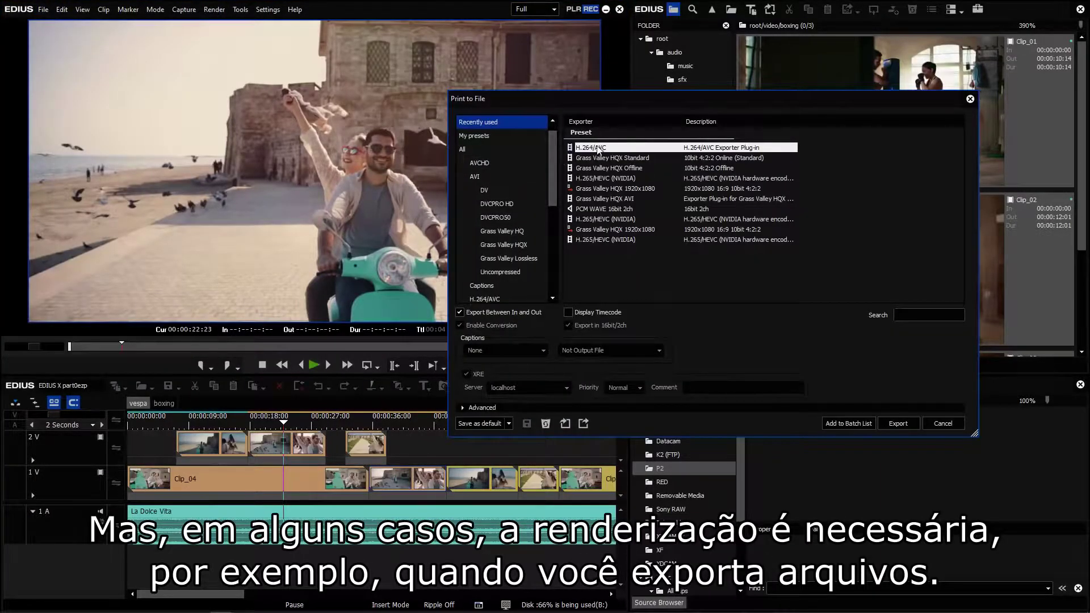
click(897, 424)
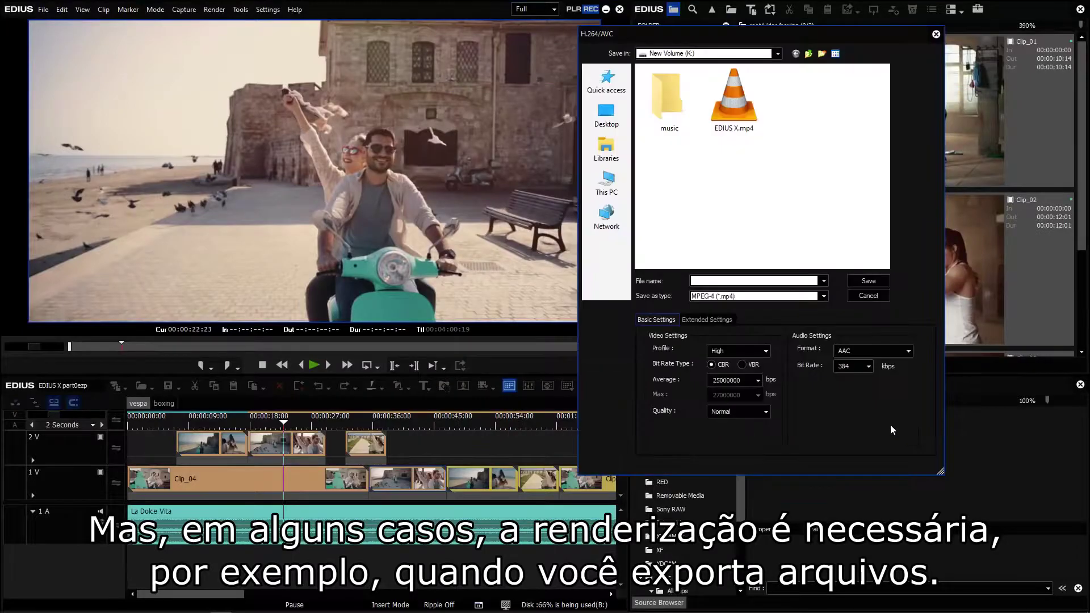
click(722, 281)
text(vespa_01)
click(866, 280)
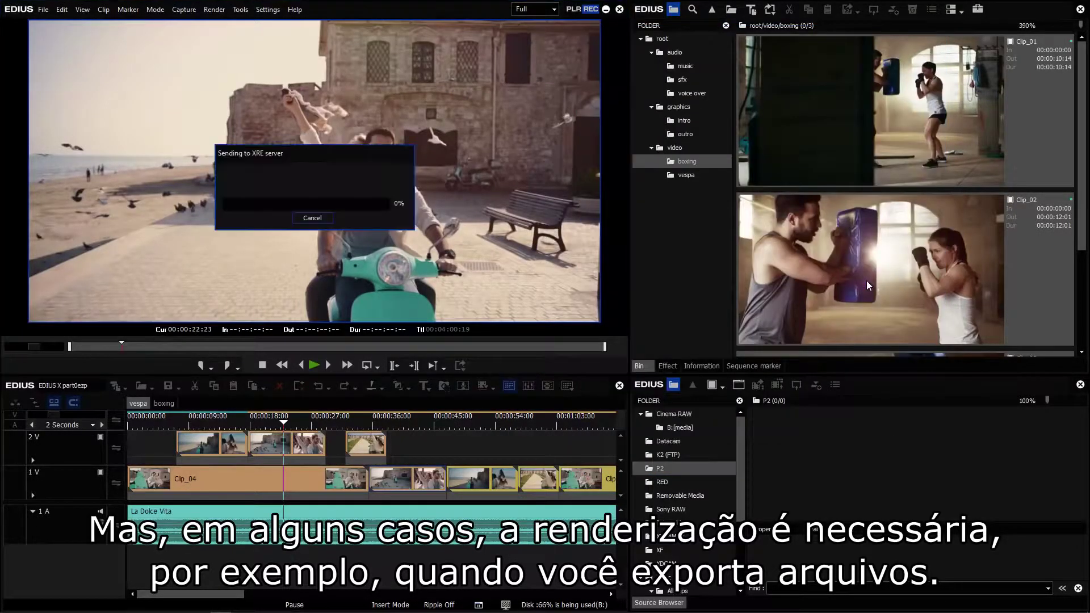
In the boxing sequence, move the clip from track 2 V down to track 1 V, directly after Clip_02.
click(162, 403)
drag(237, 447, 257, 484)
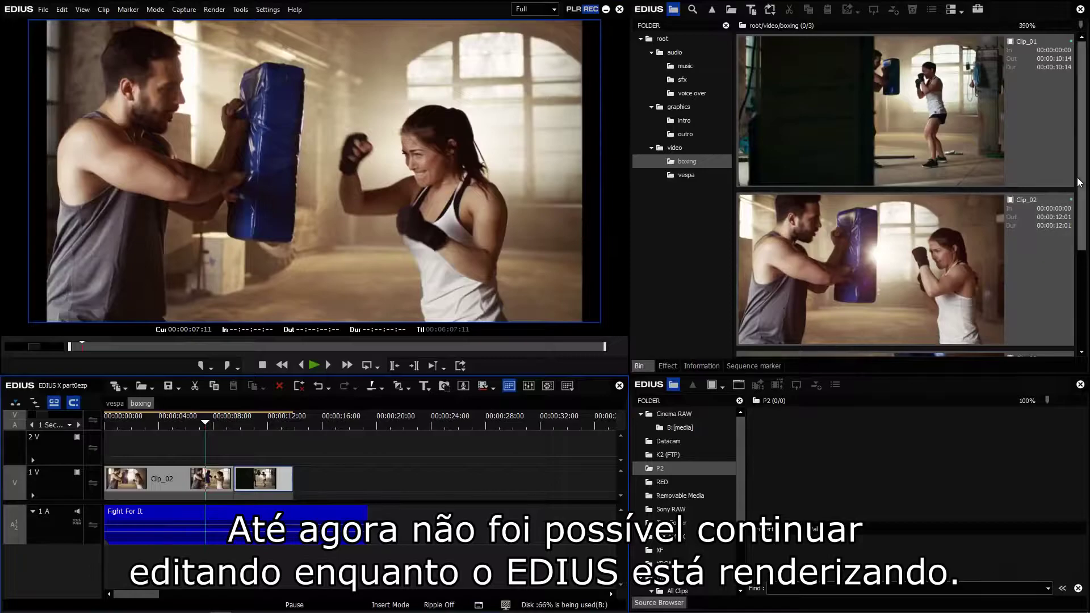
Append Clip_03 from the bin to track 1 V and trim its end to match the end of the music clip.
scroll(922, 304, down, 1)
drag(923, 303, 299, 482)
drag(375, 483, 366, 483)
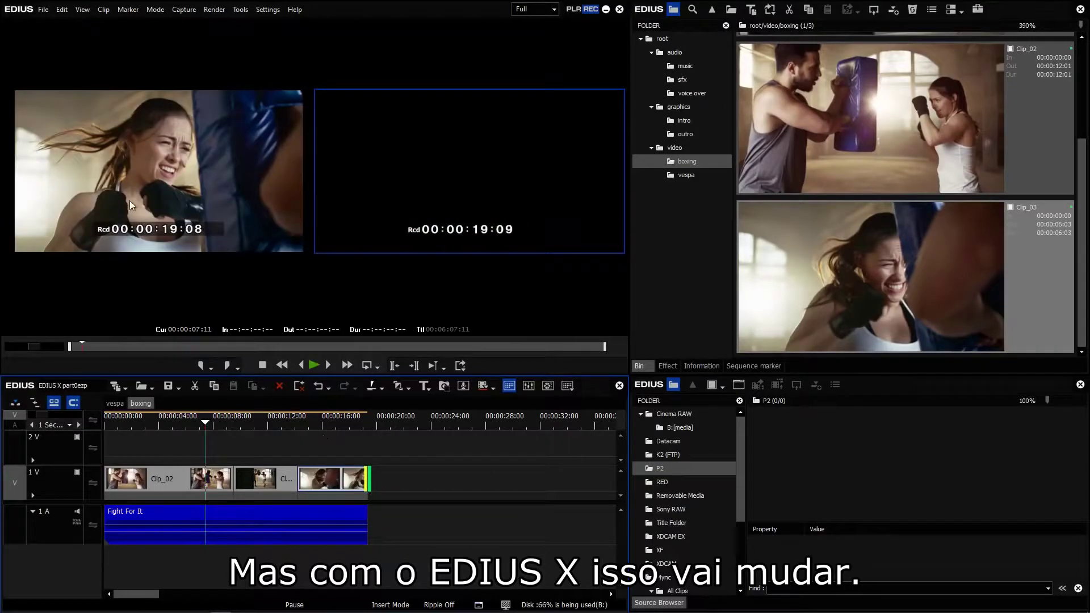
Export the boxing sequence to a file with the H.264/AVC exporter, naming it boxing_01.
click(42, 10)
mouse_move(149, 318)
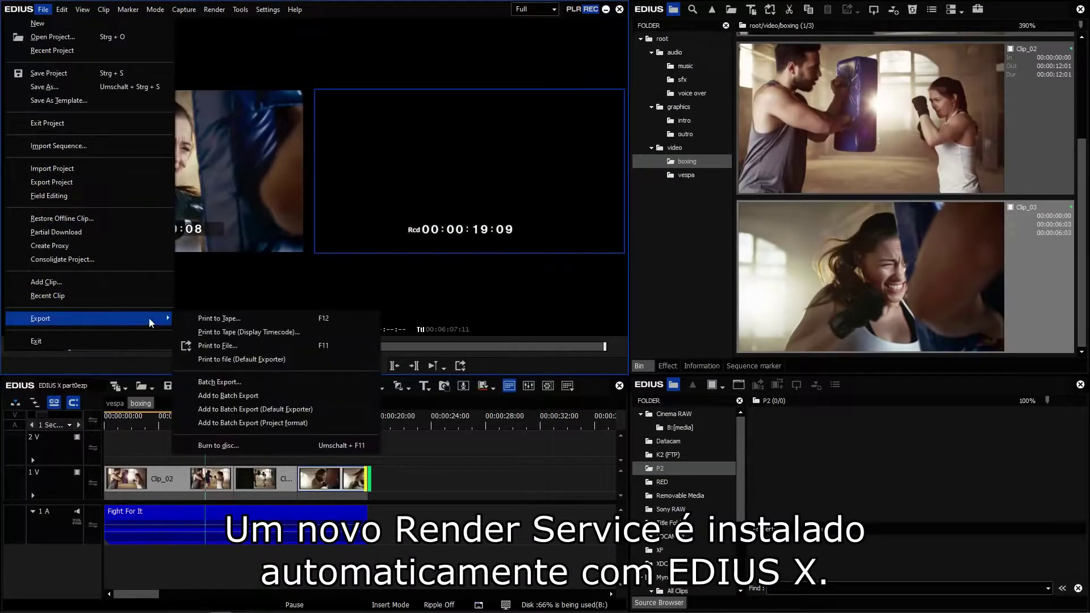
click(230, 346)
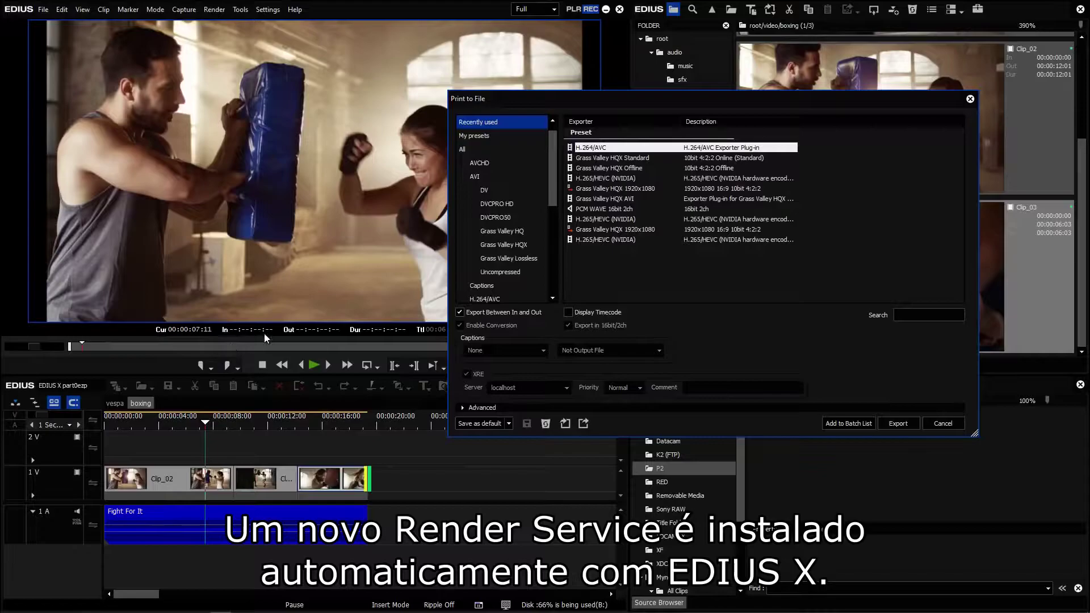
click(901, 424)
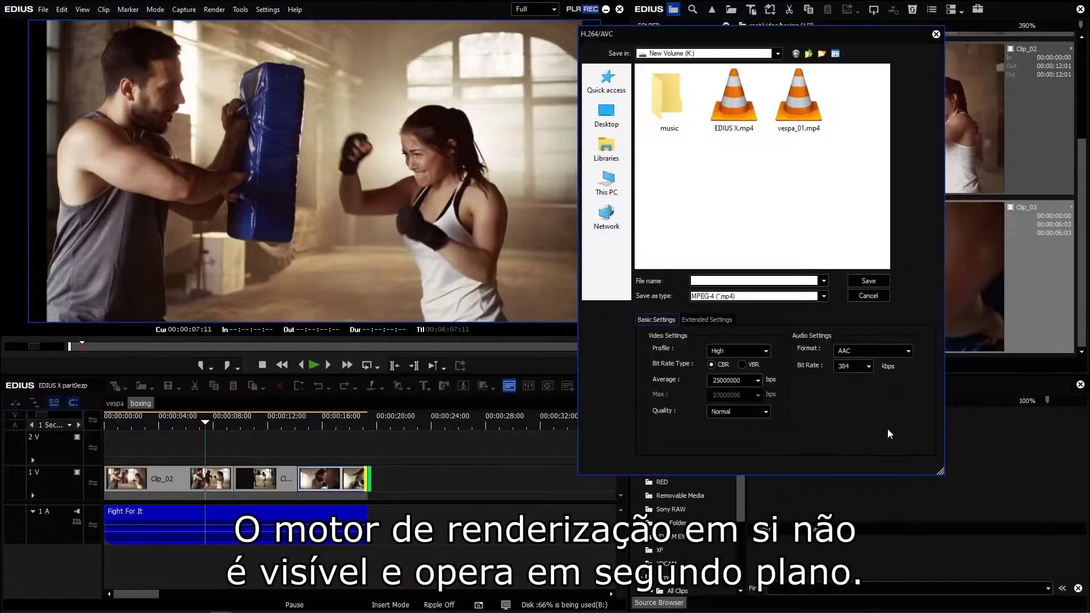
text(boxing_01)
click(867, 281)
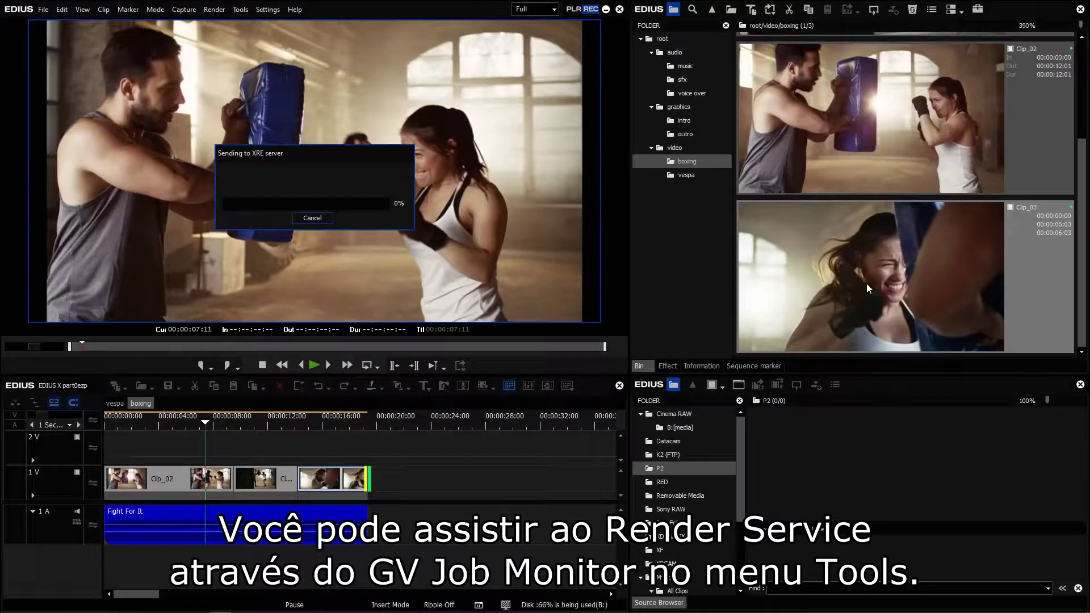
Open the GV Job Monitor to view the render jobs, and open the Windows Action Center to review the notifications.
click(240, 9)
click(253, 51)
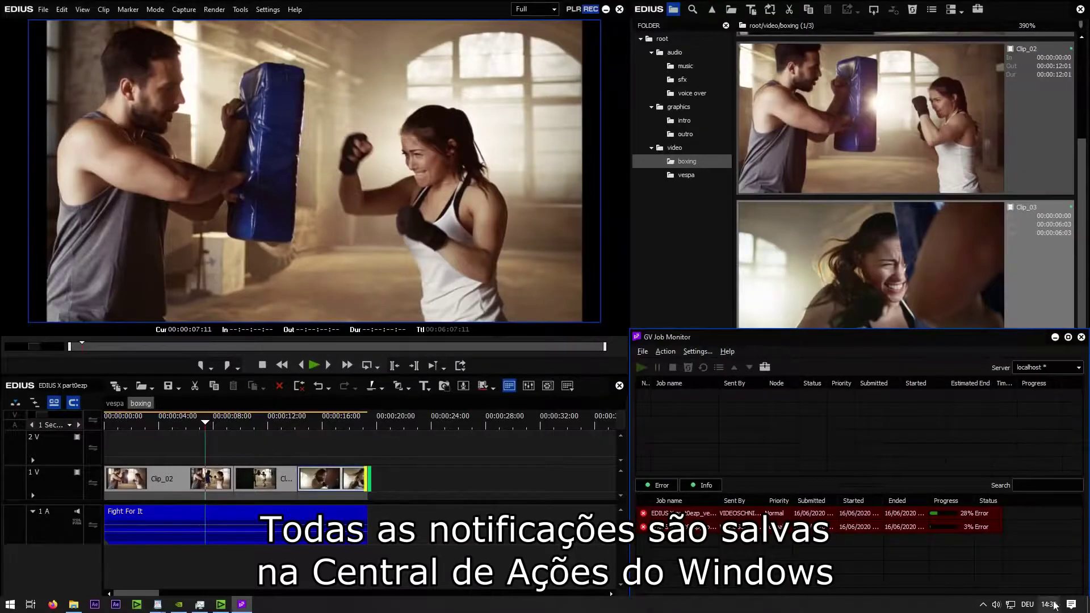
click(1069, 606)
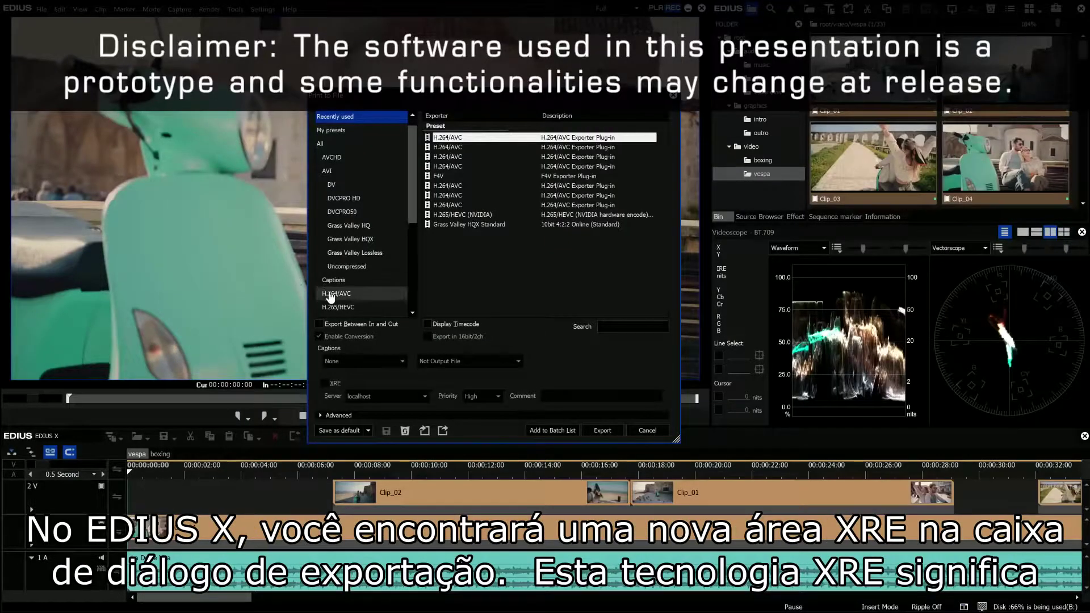
Choose the H.264/AVC exporter category for the vespa export and enable XRE.
click(330, 294)
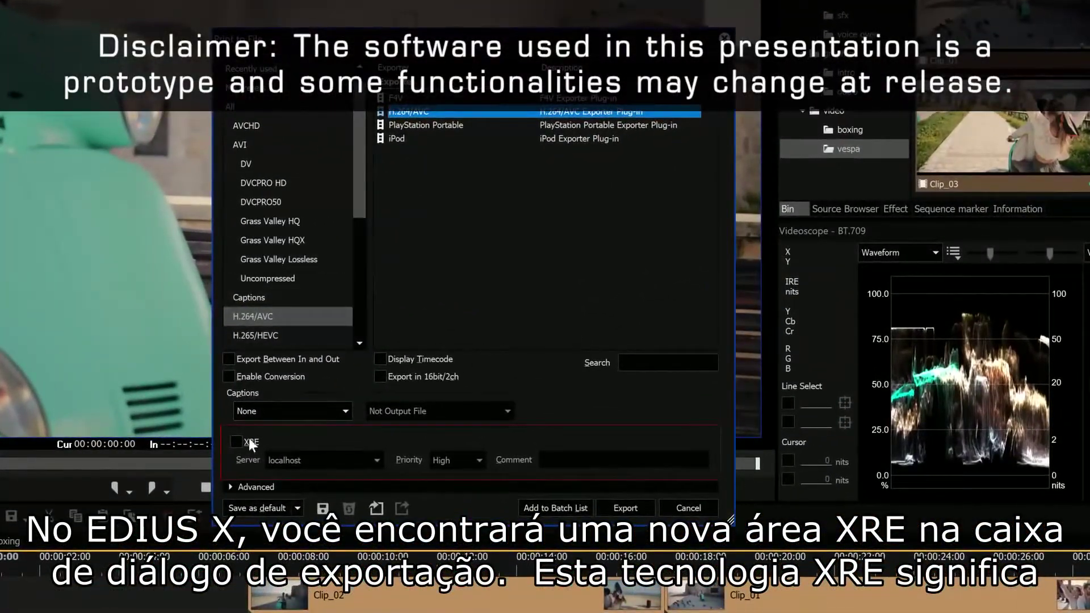
click(237, 440)
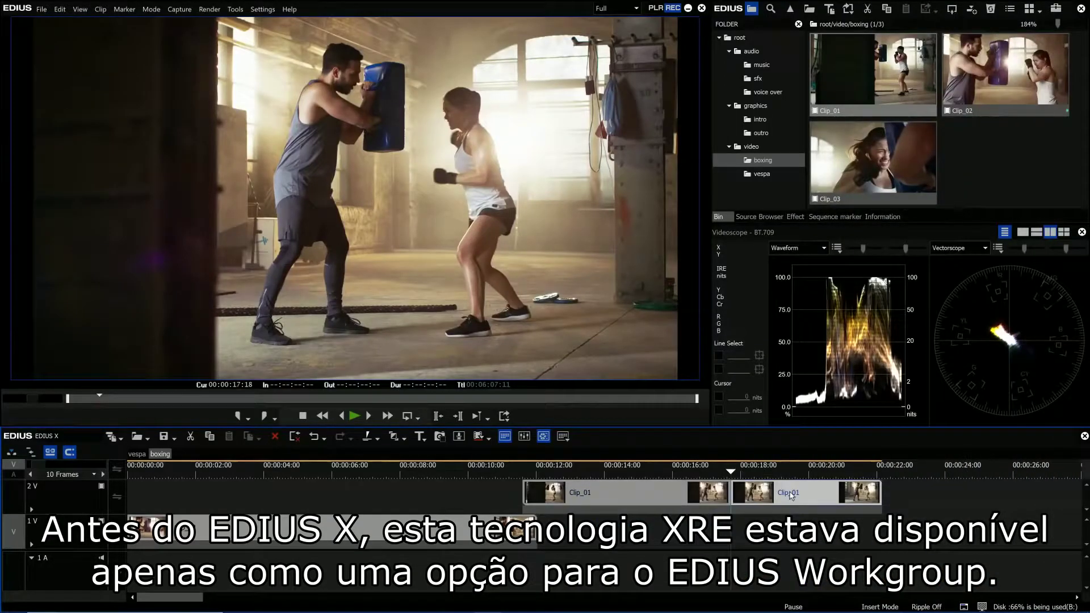
Delete the second Clip_01 piece from track 2 V and add the Fight For It music at the start of track 1 A.
key(Delete)
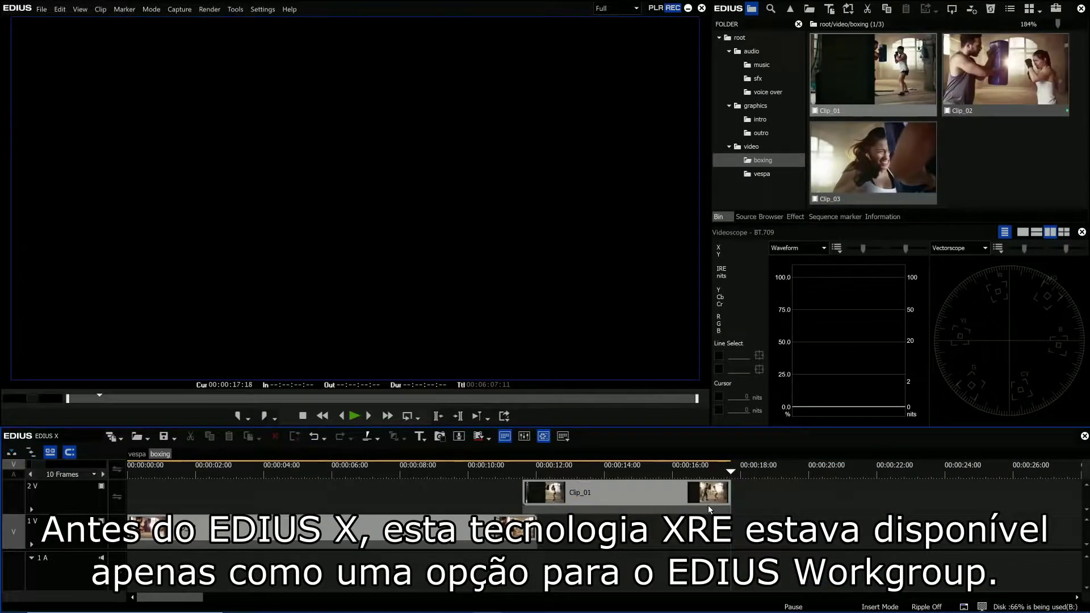
click(758, 66)
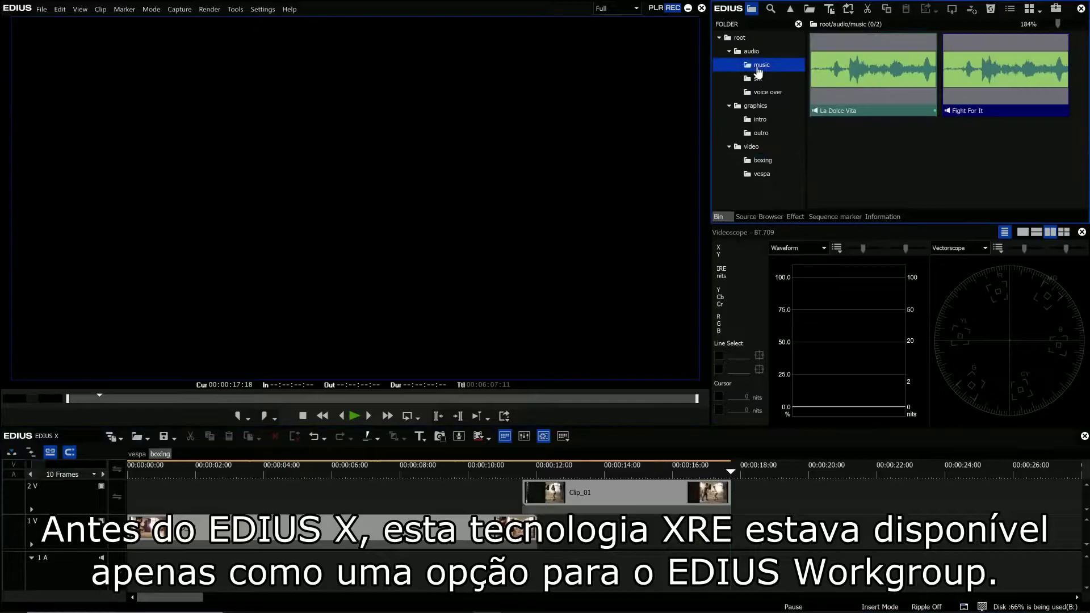
drag(999, 74, 113, 563)
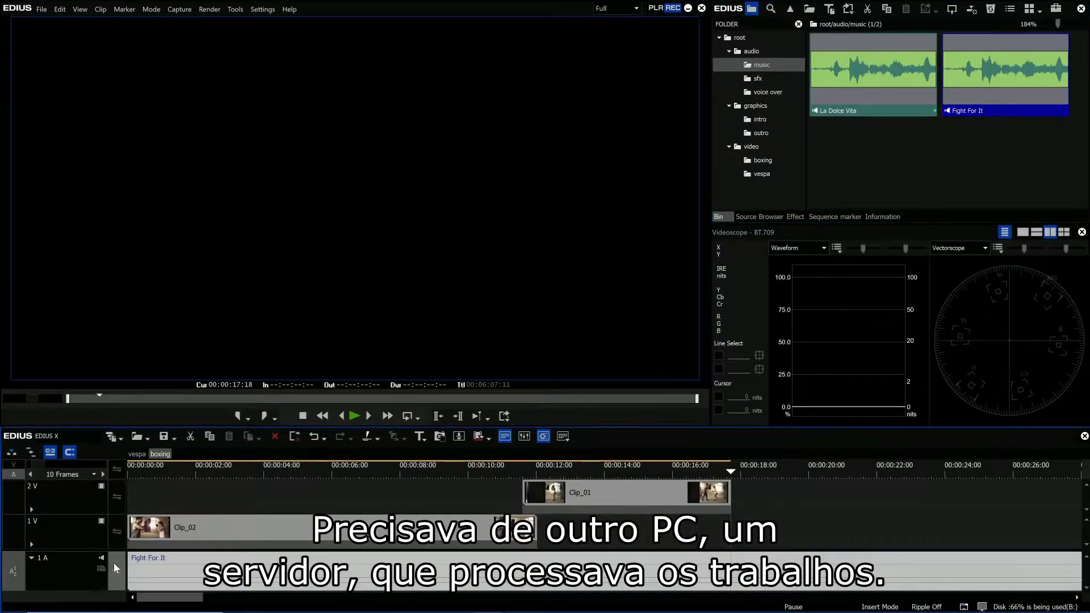
Clear the clip selection, return the playhead to the start of the boxing sequence and open the GV Job Monitor.
click(373, 493)
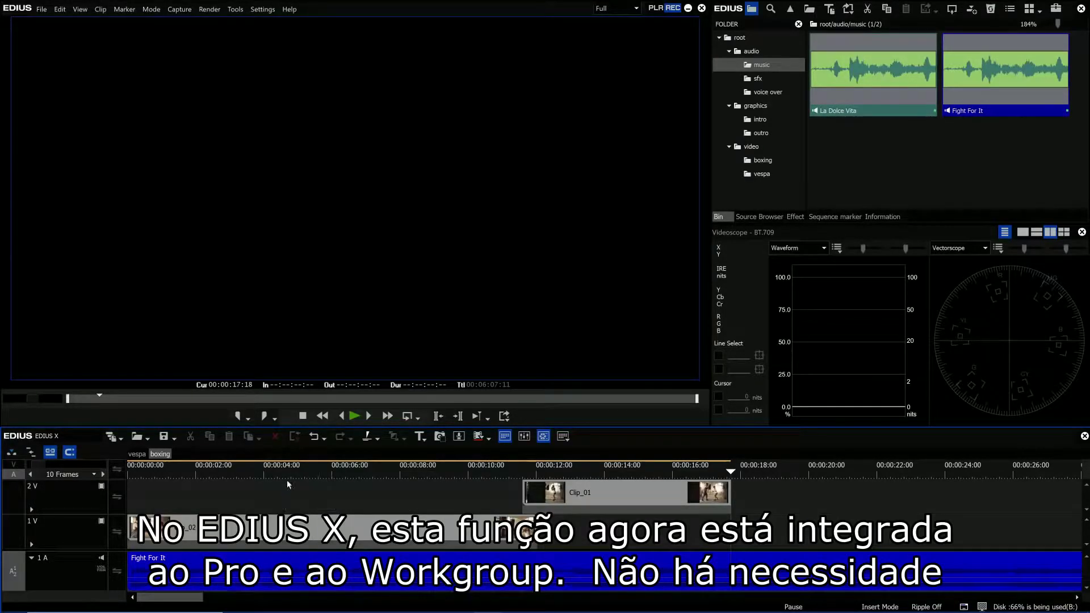
key(Home)
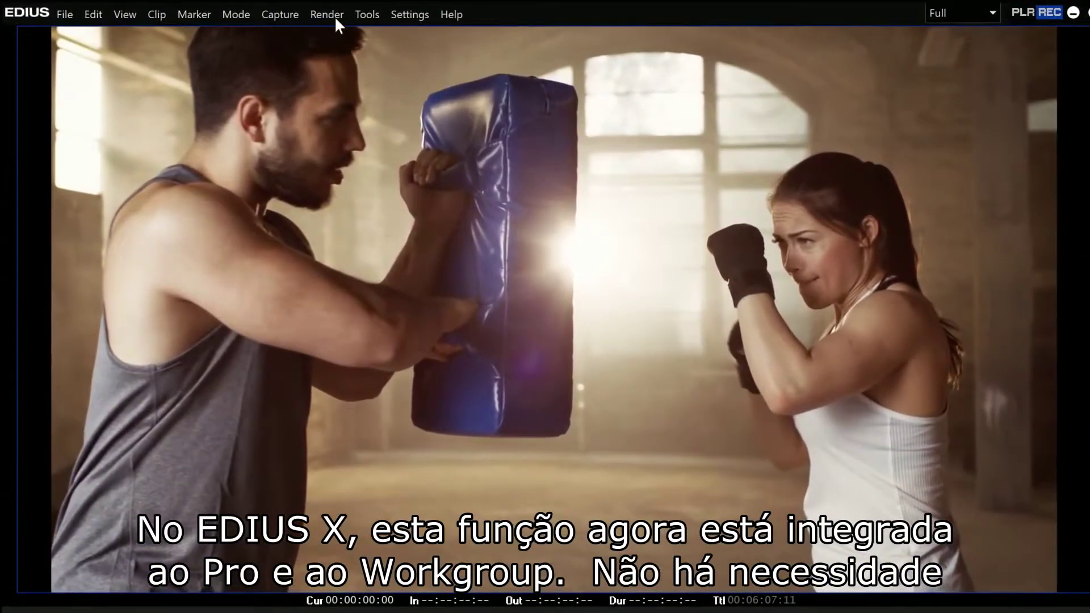
click(314, 12)
click(394, 77)
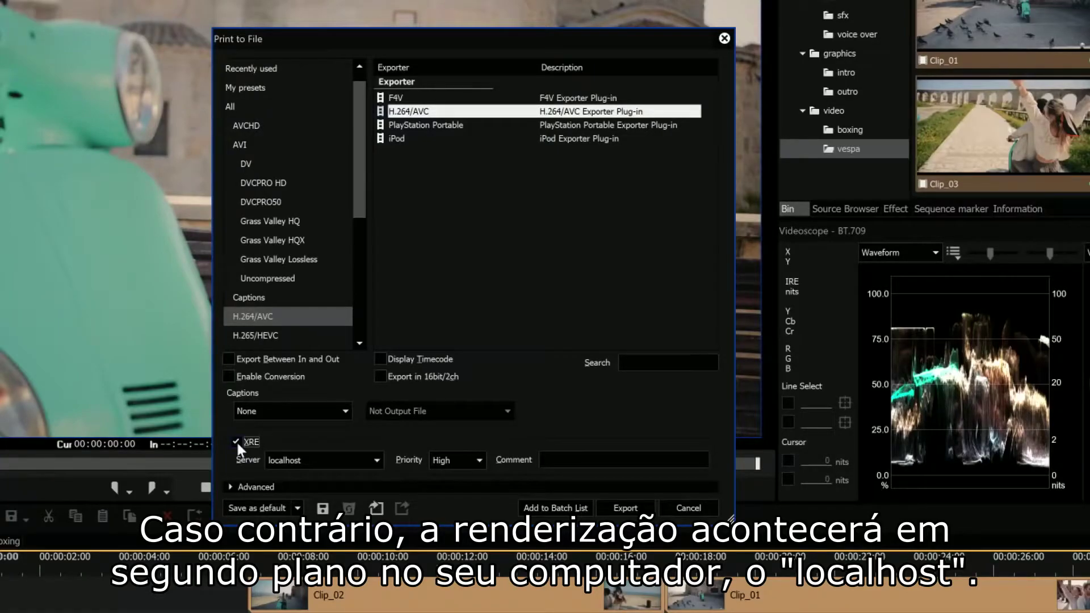
Examine the XRE server and priority options in the export dialog without changing them.
click(375, 461)
click(375, 462)
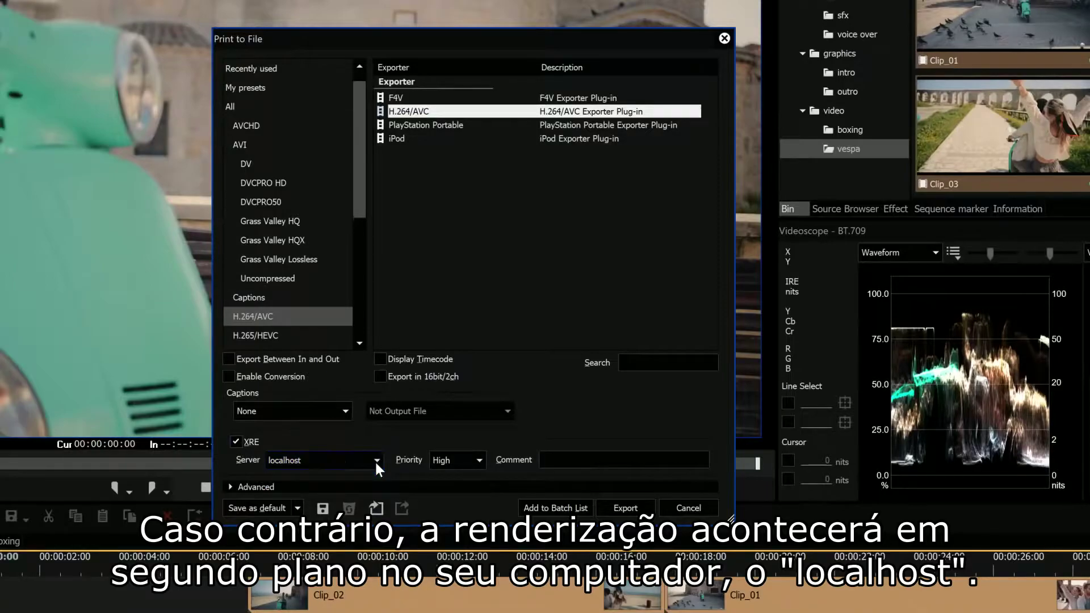
click(479, 458)
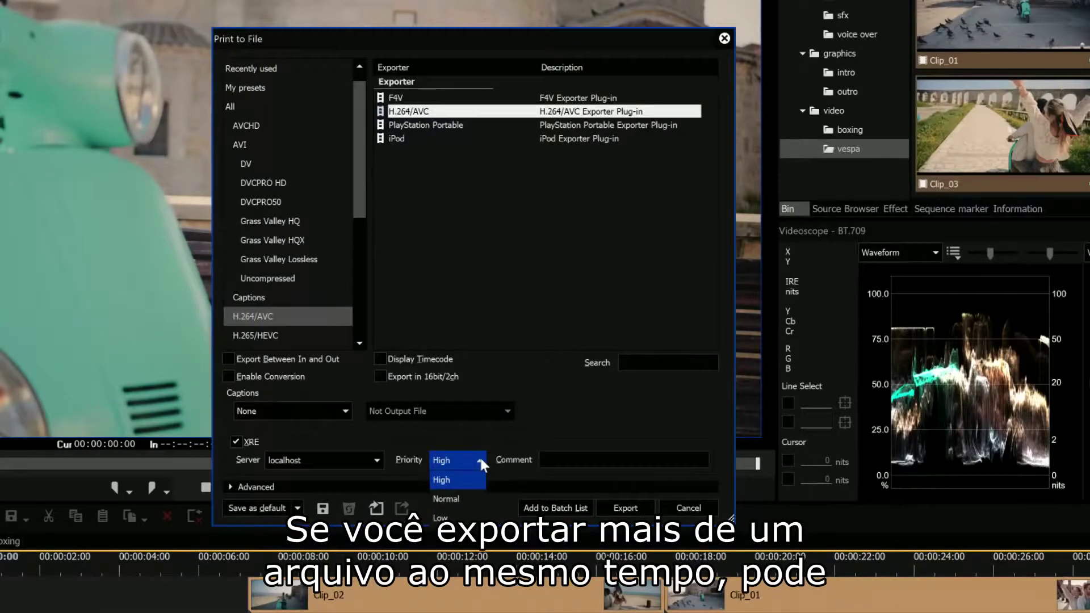
click(479, 458)
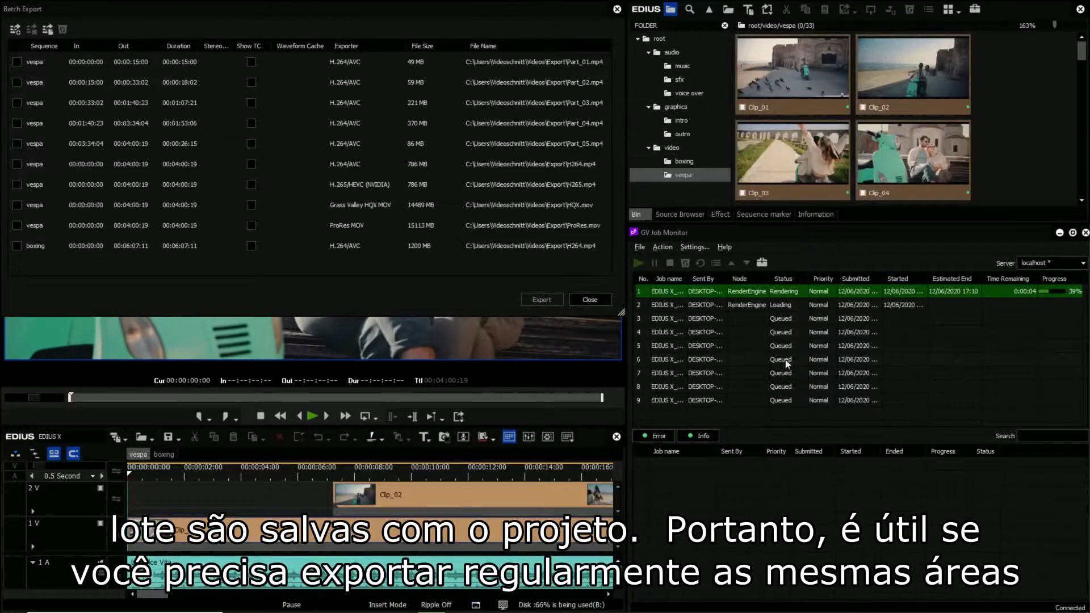
Apply a job command to queued job 6 in the GV Job Monitor.
click(808, 360)
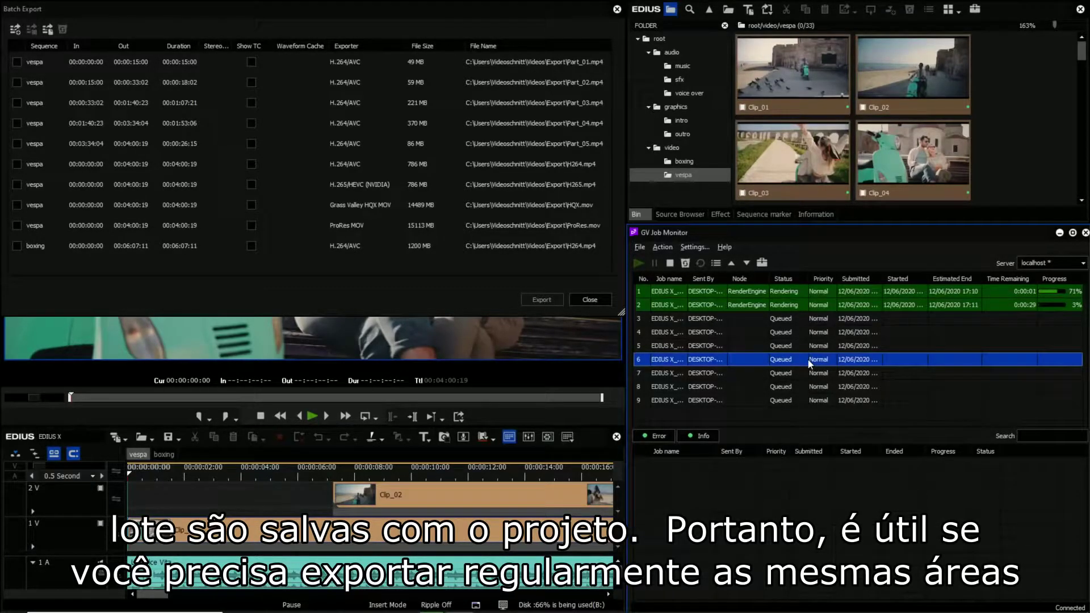
right_click(808, 359)
click(825, 445)
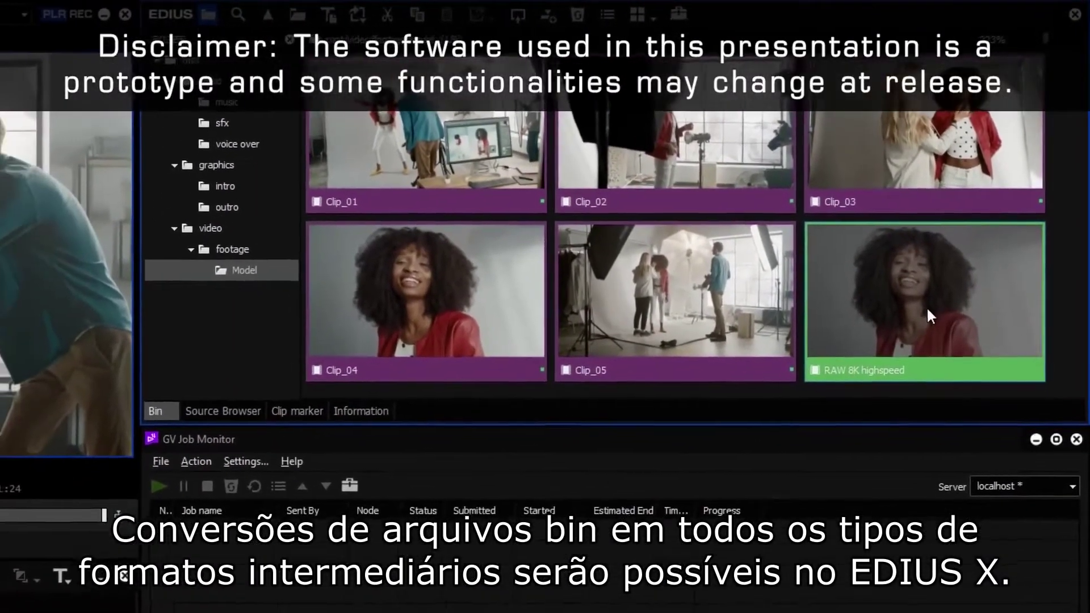
Start a file export of the RAW 8K highspeed bin clip and browse the list of all available exporters.
right_click(929, 315)
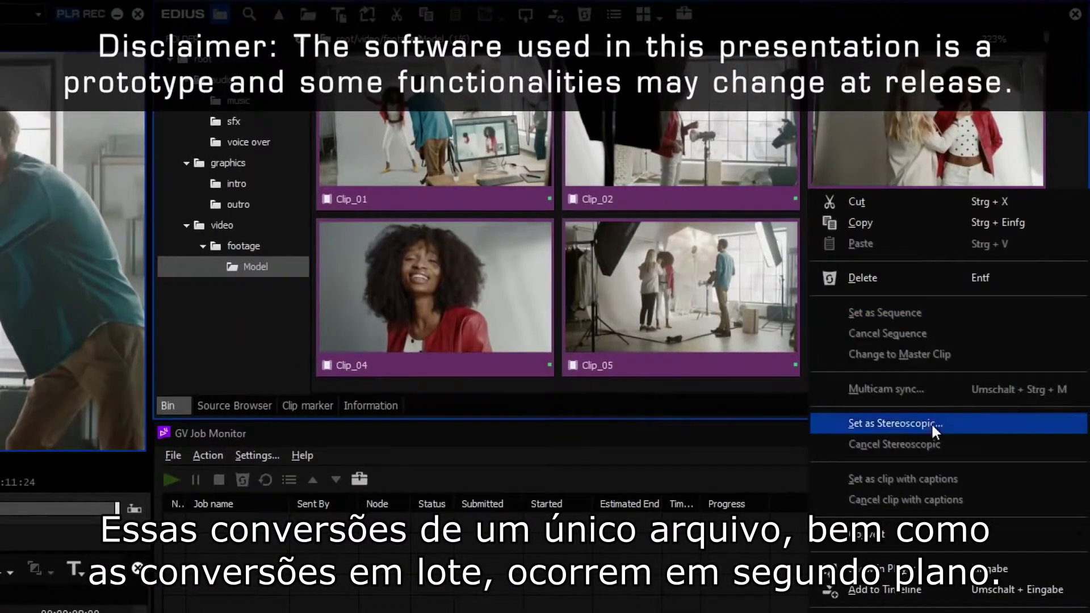
mouse_move(919, 533)
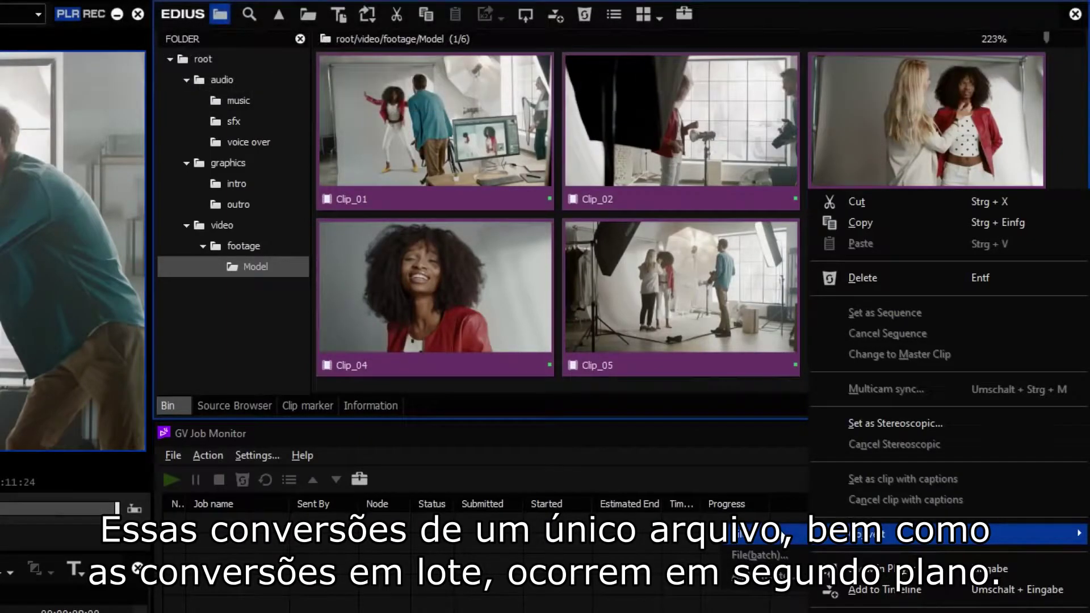
click(755, 534)
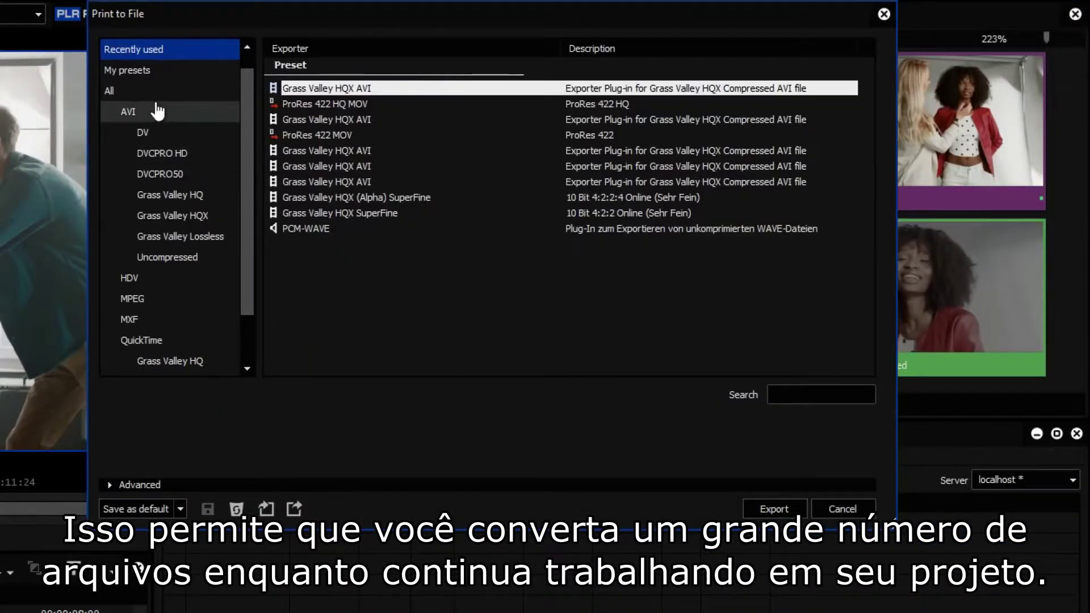
click(113, 91)
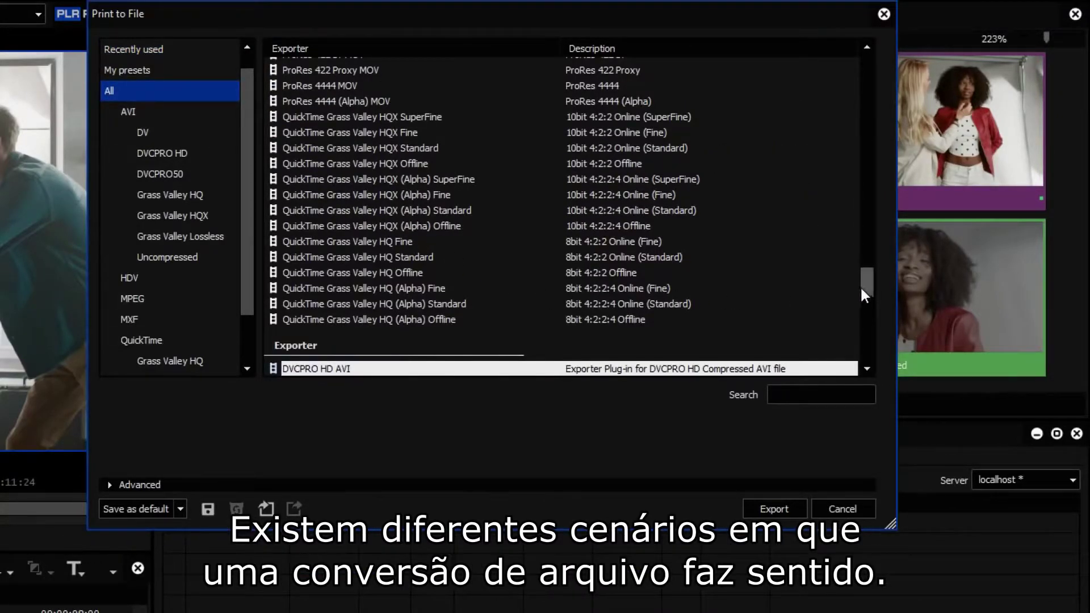
drag(863, 282, 884, 350)
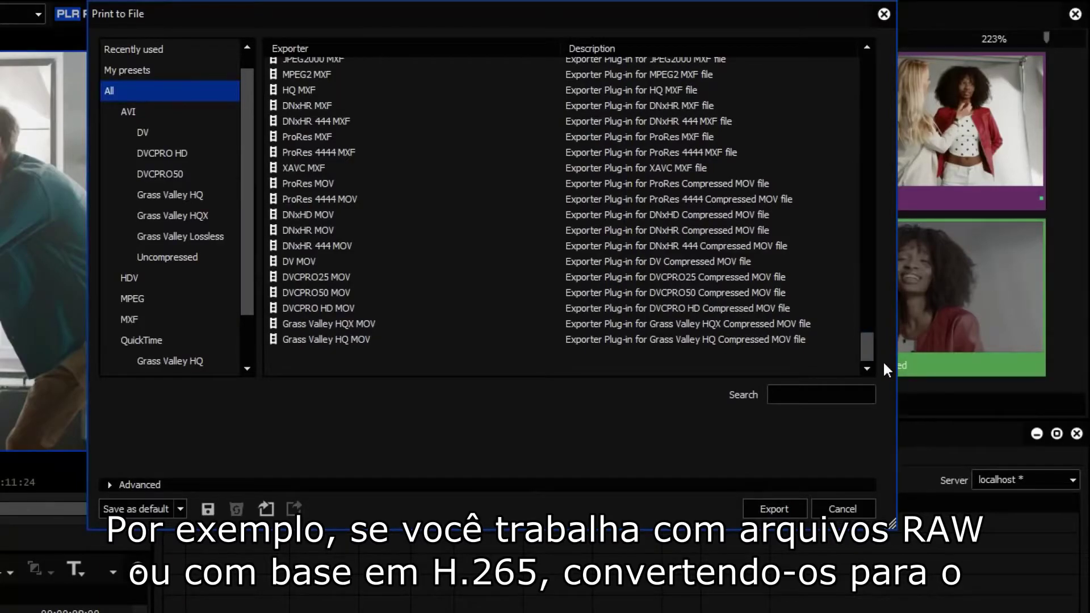
Search the exporters for hqx and select the QuickTime Grass Valley HQX SuperFine preset.
click(838, 394)
text(hqx)
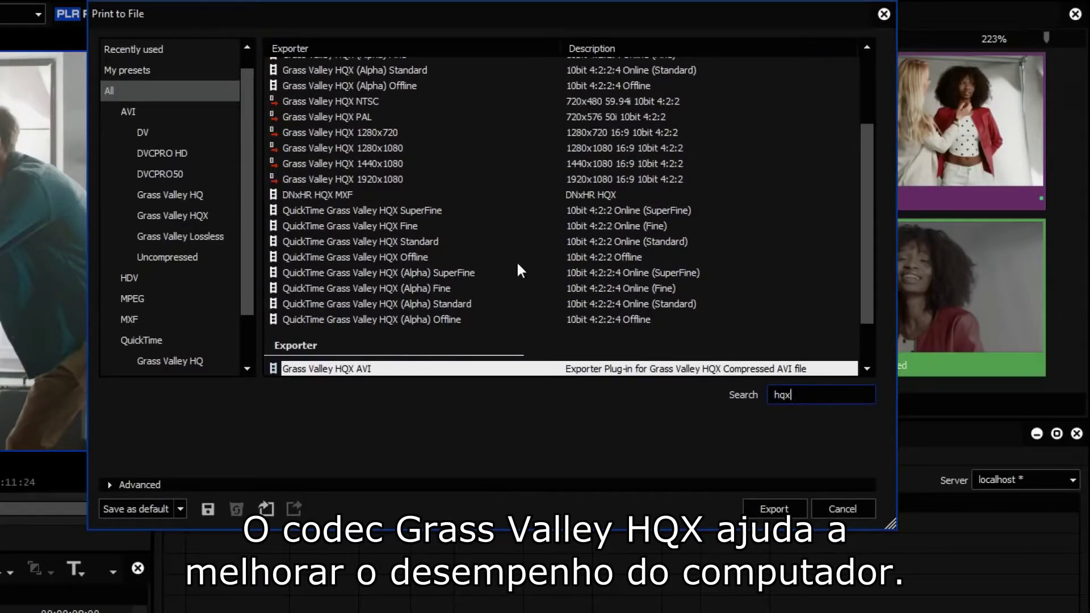
click(424, 212)
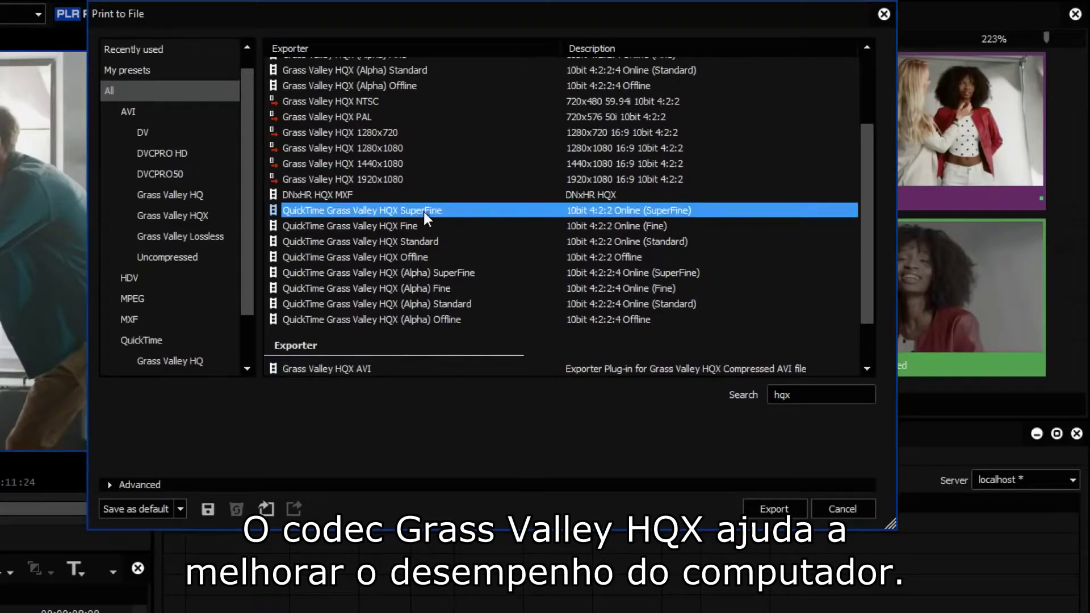
Search the exporters for xdcam and select the MPEG2 MXF for XDCAM HD422 1920x1080 25p preset.
drag(801, 395, 761, 396)
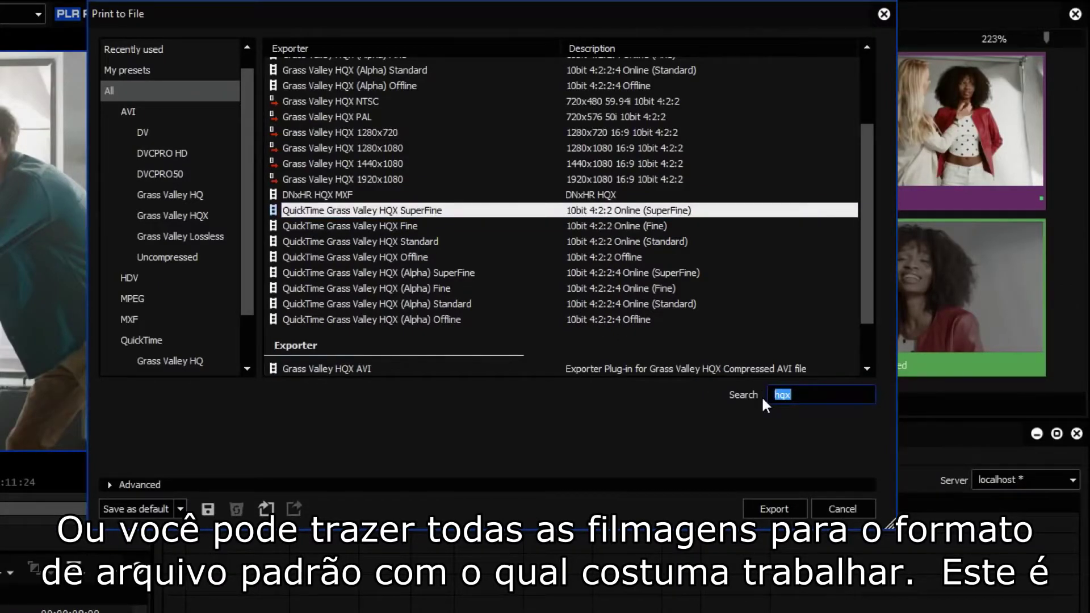
text(xdcam)
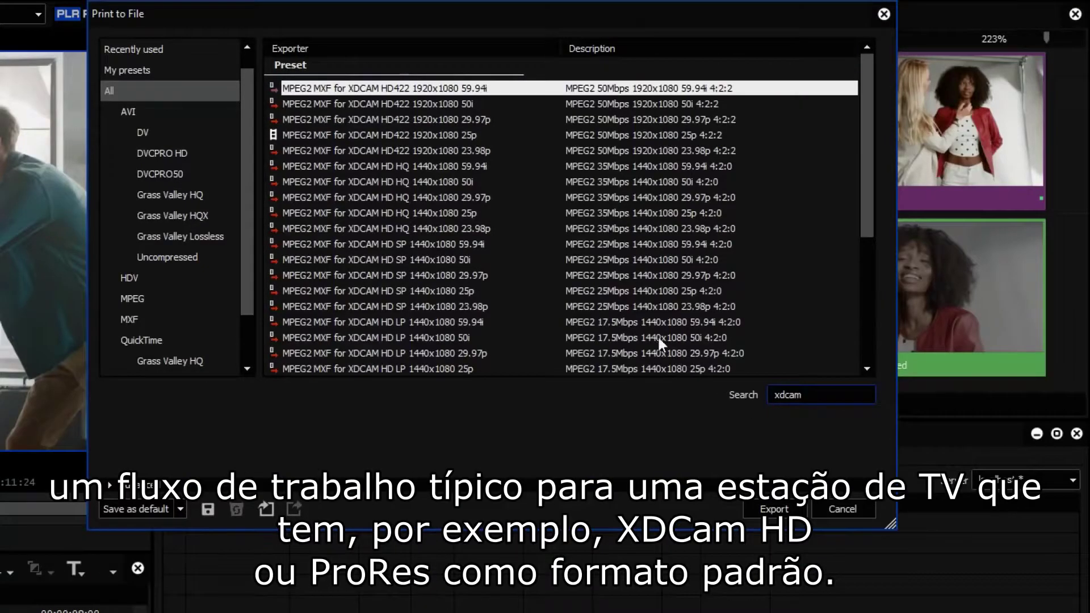
click(441, 134)
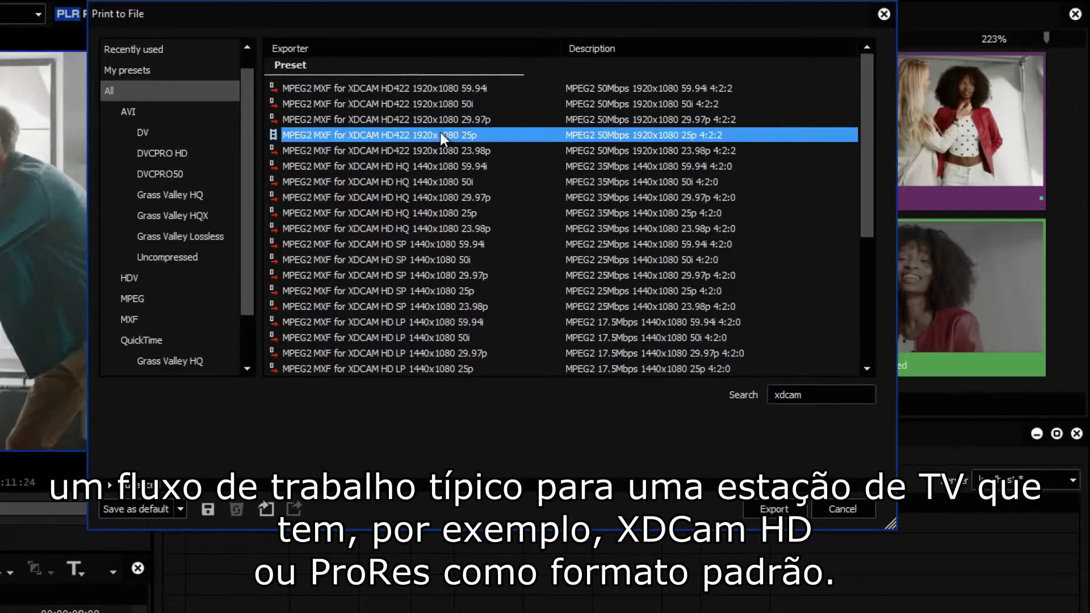
Search the exporters for prores.
key(Tab)
text(prores)
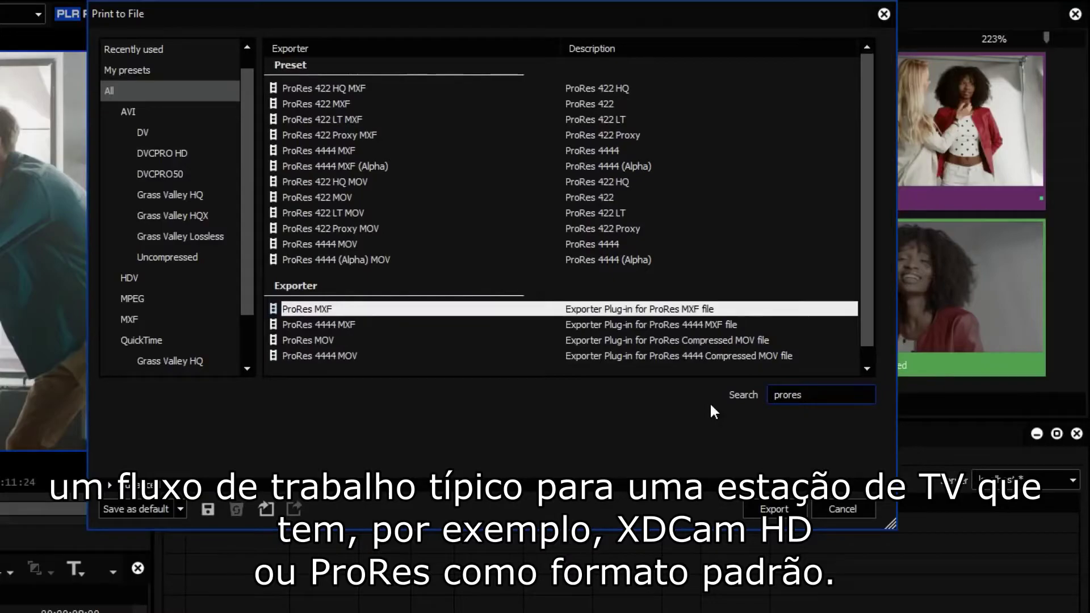
Select the ProRes 422 HQ MOV preset and override the video format with QFHD 3840 x 2160 25p and the frame rate with Source setting.
click(332, 182)
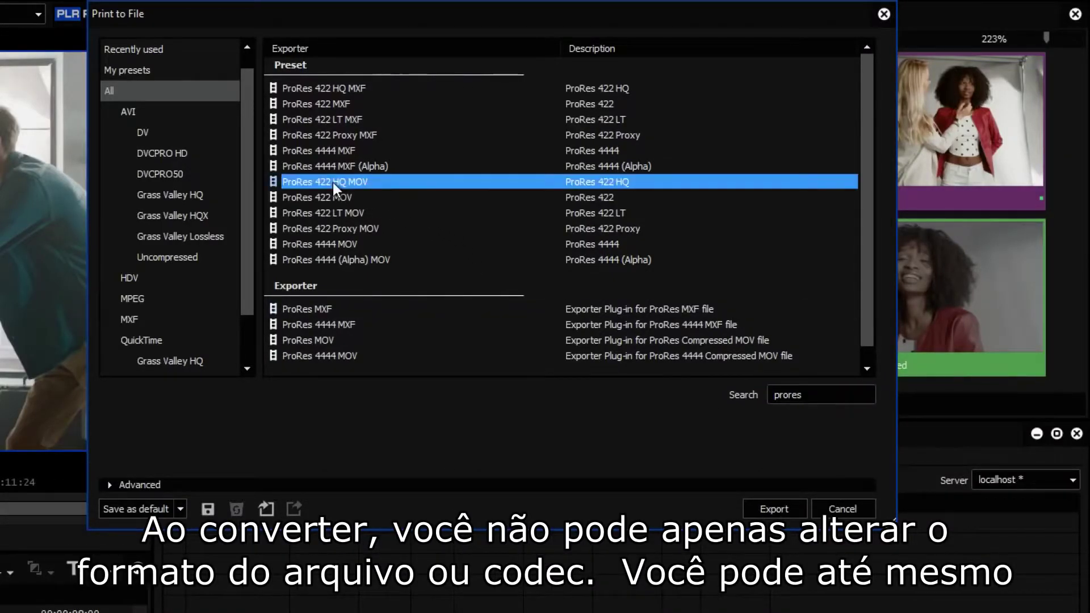
click(111, 484)
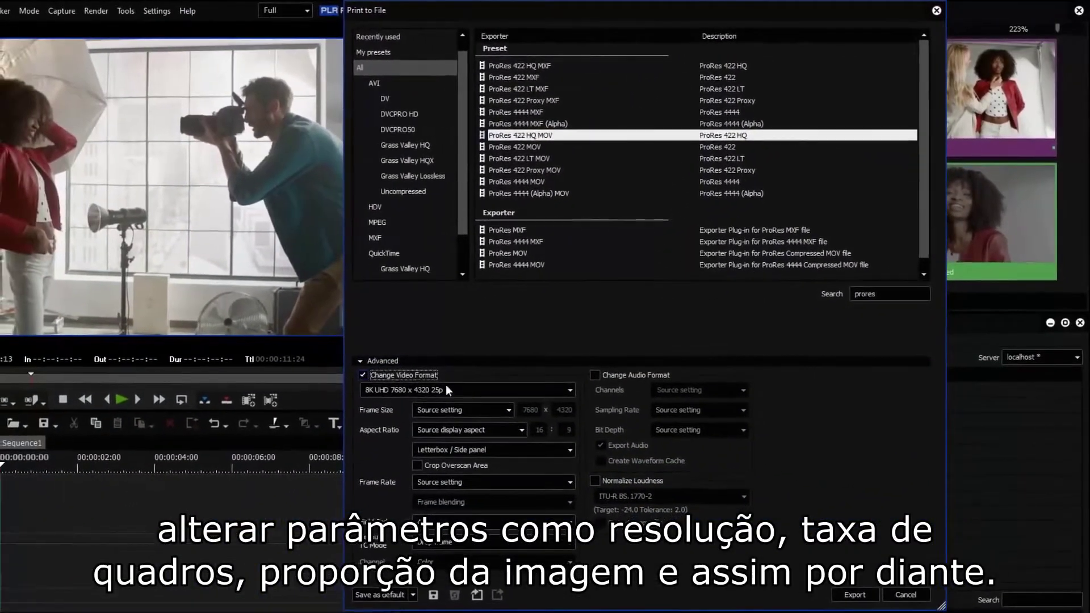
click(554, 402)
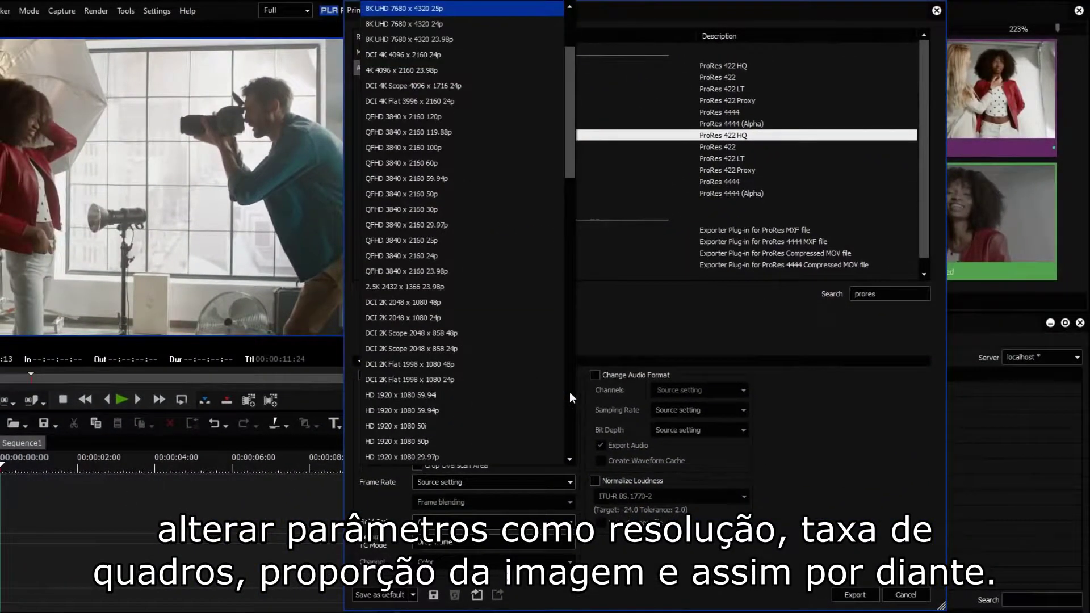
click(433, 240)
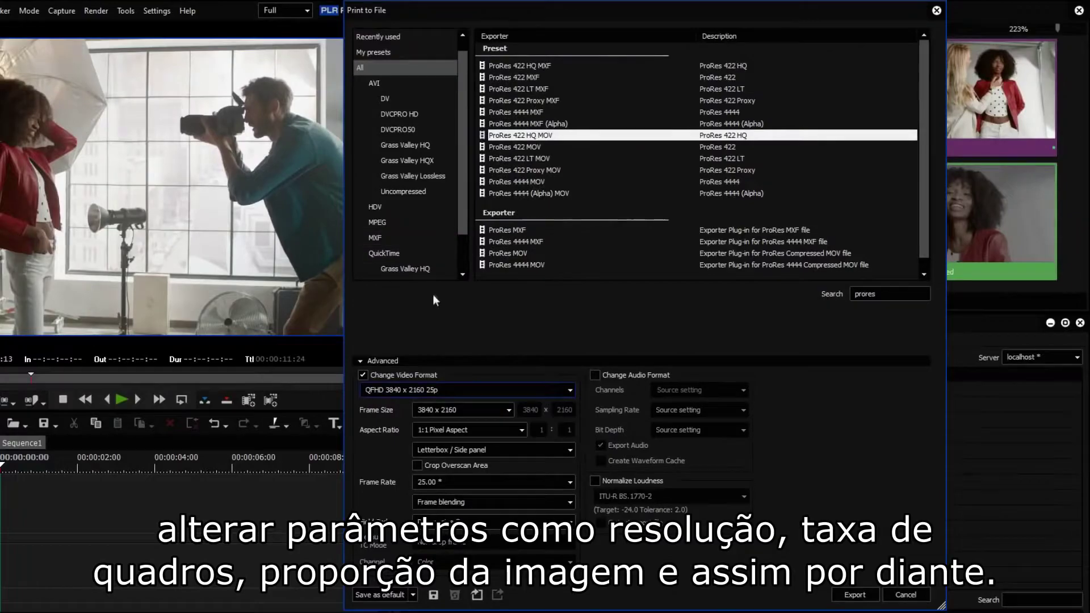
click(549, 482)
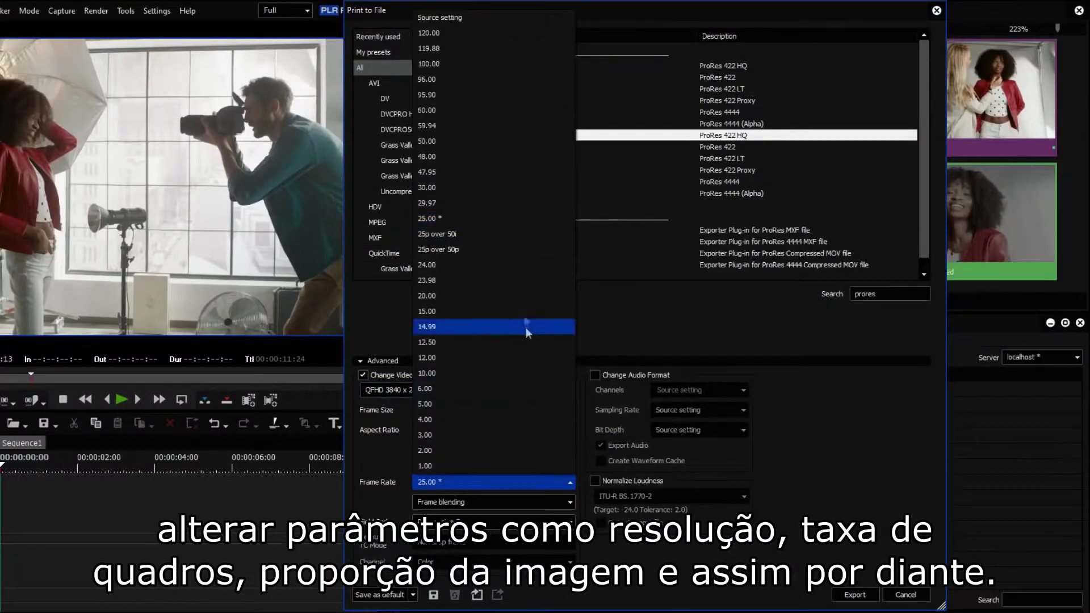
click(464, 17)
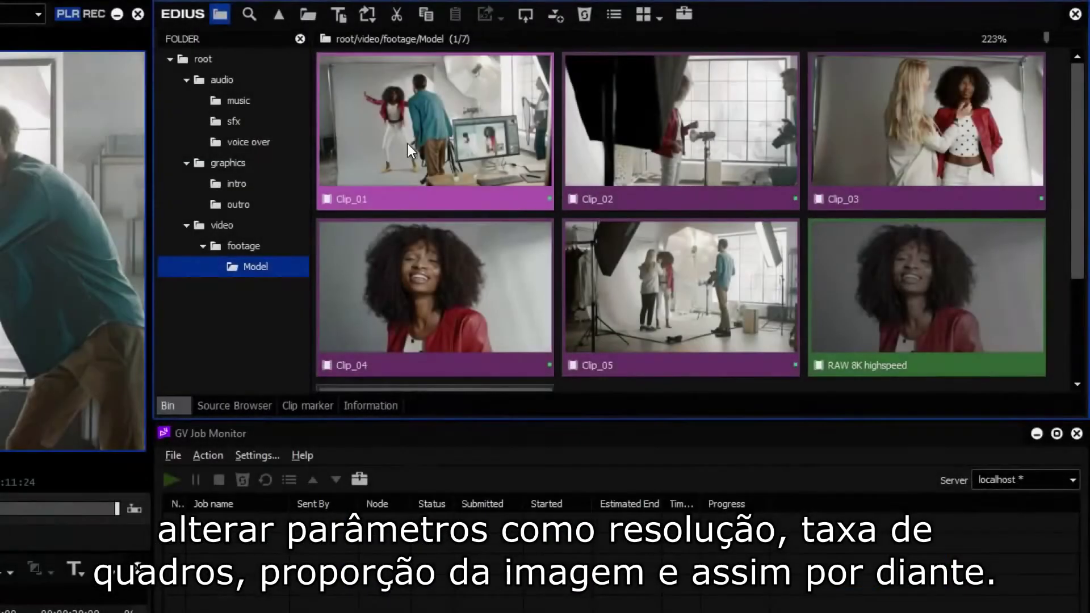
Select Clip_01 through Clip_05 in the Model bin folder and start a batch file conversion of them.
click(418, 132)
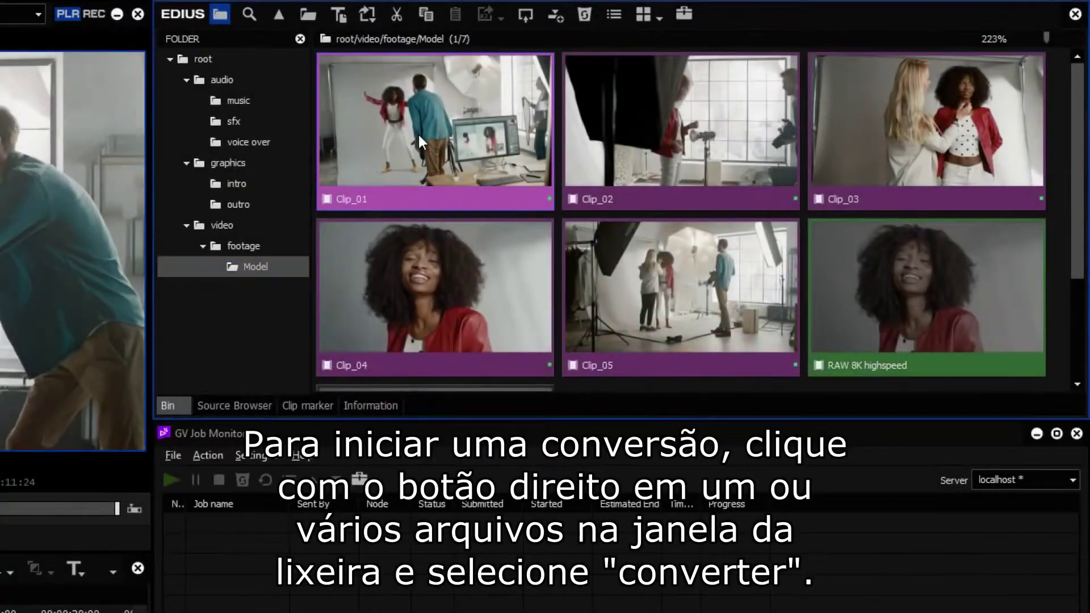
ctrl+click(662, 102)
ctrl+click(929, 113)
ctrl+click(626, 247)
ctrl+click(476, 274)
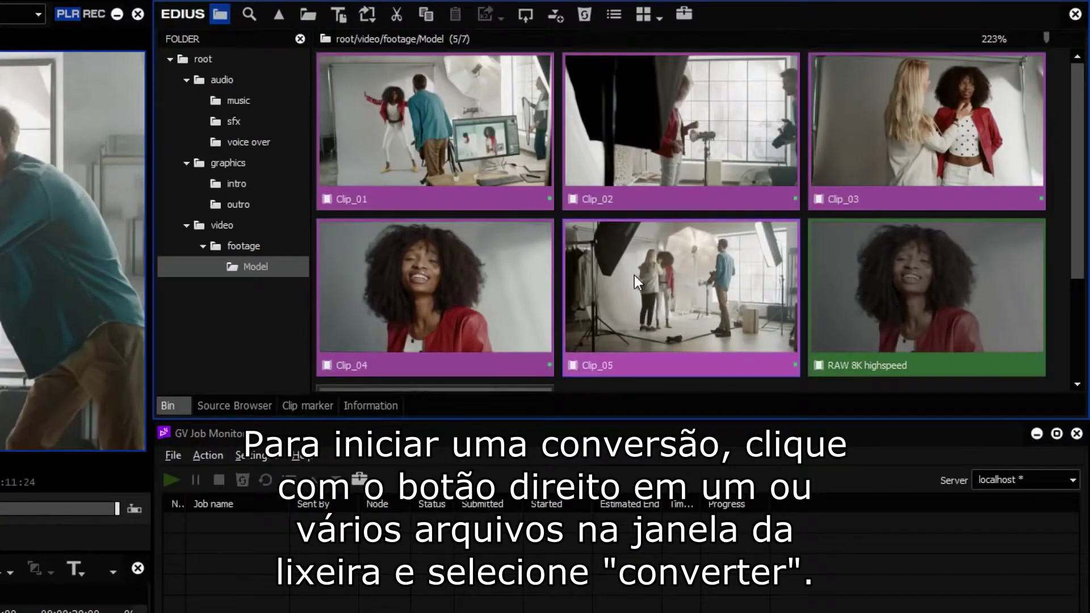
right_click(635, 274)
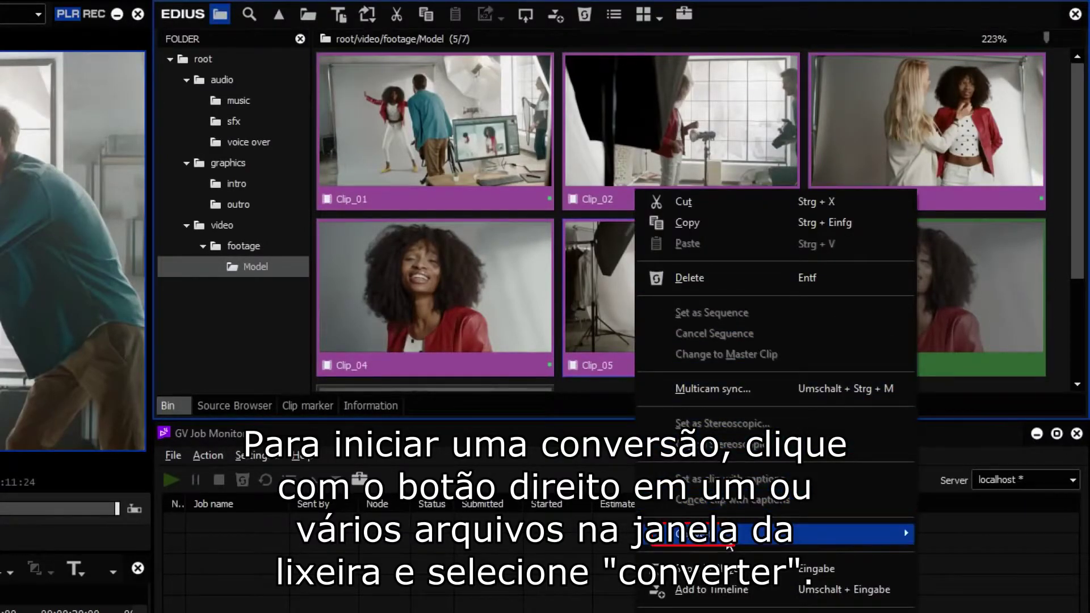
mouse_move(728, 542)
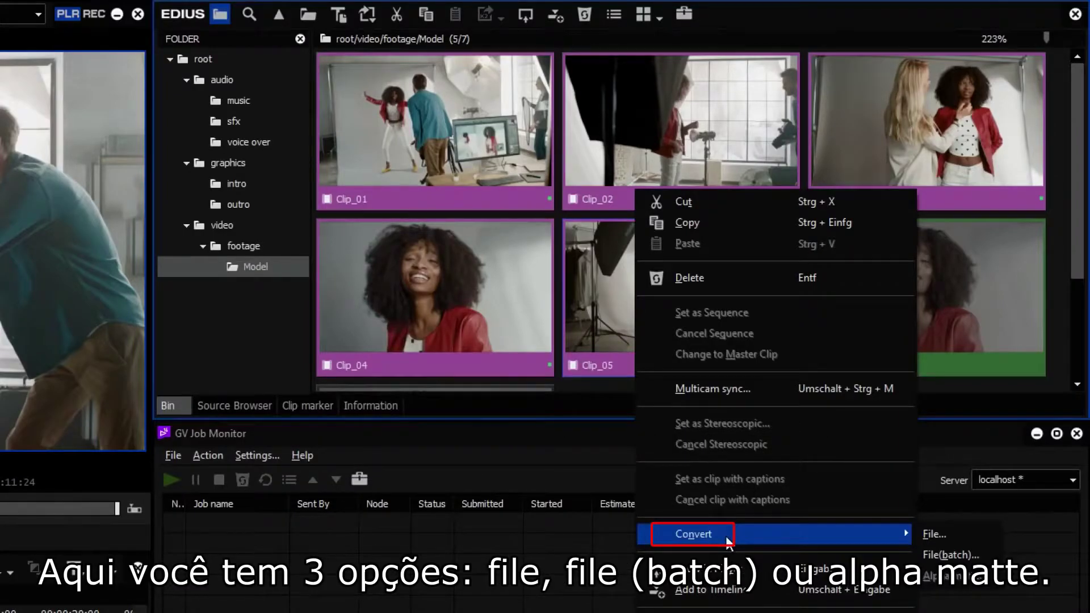
click(939, 554)
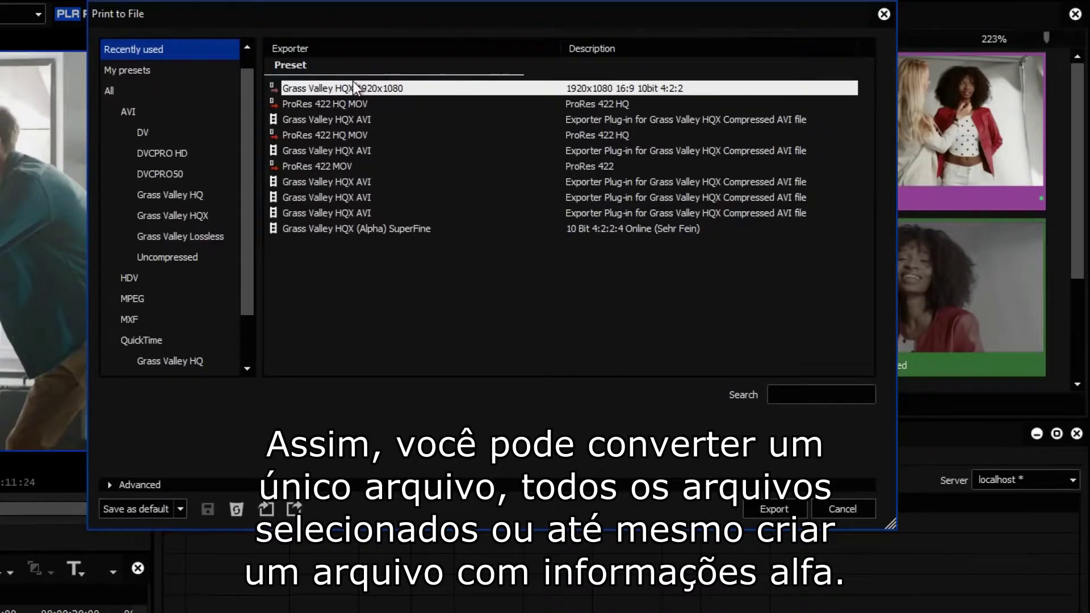
Export with the Grass Valley HQX 1920x1080 preset at Online(Fine) quality into EDIUS_X-Export, naming the files with the model's first name plus _fotoshooting.
click(353, 88)
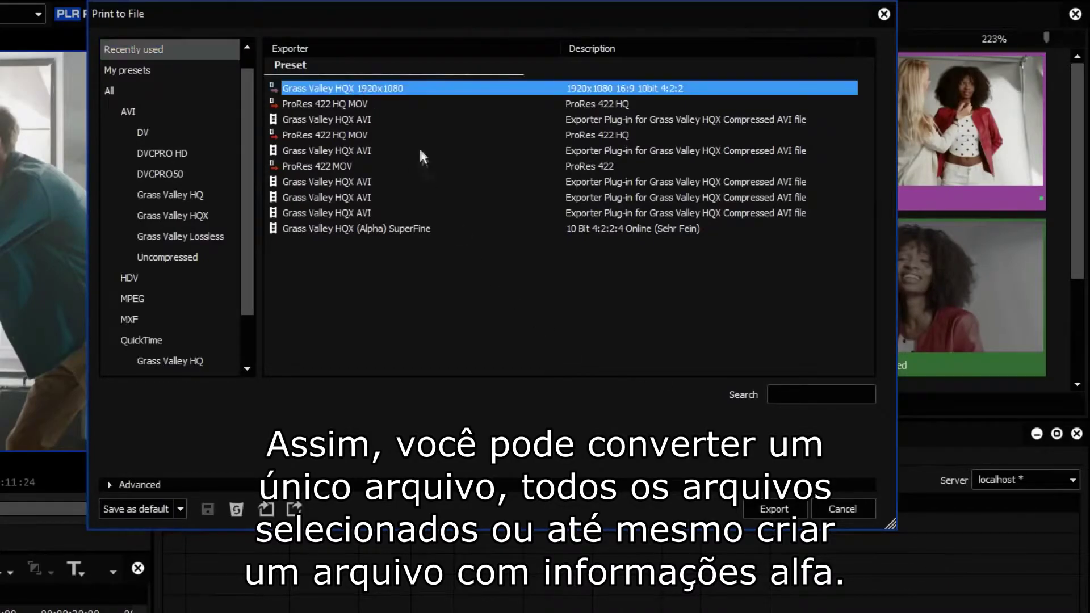
click(755, 505)
text(Sandra)
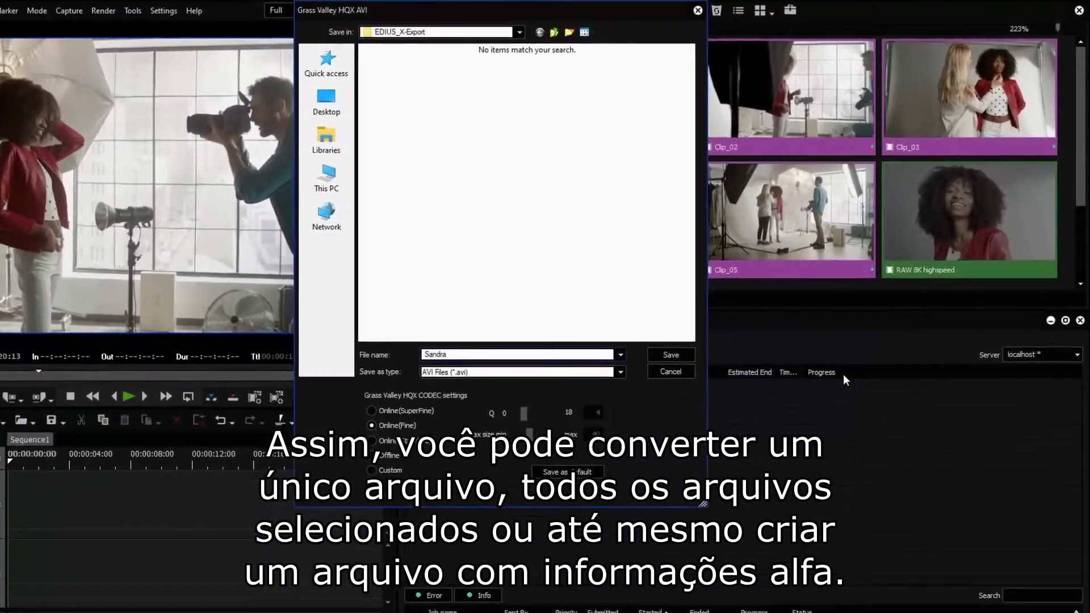
text(_fotoshooting)
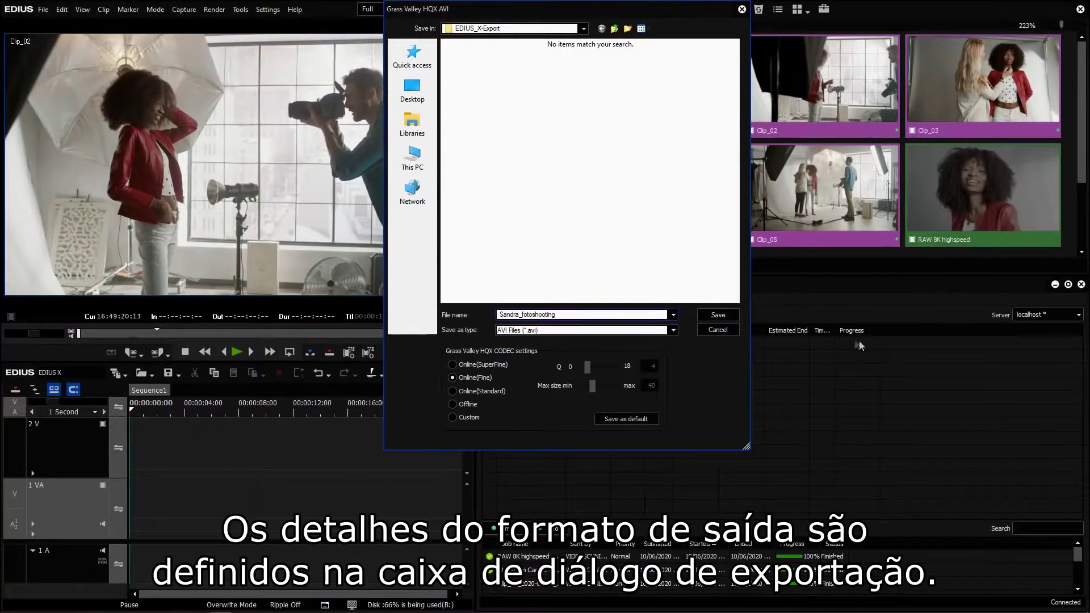
click(453, 379)
click(727, 315)
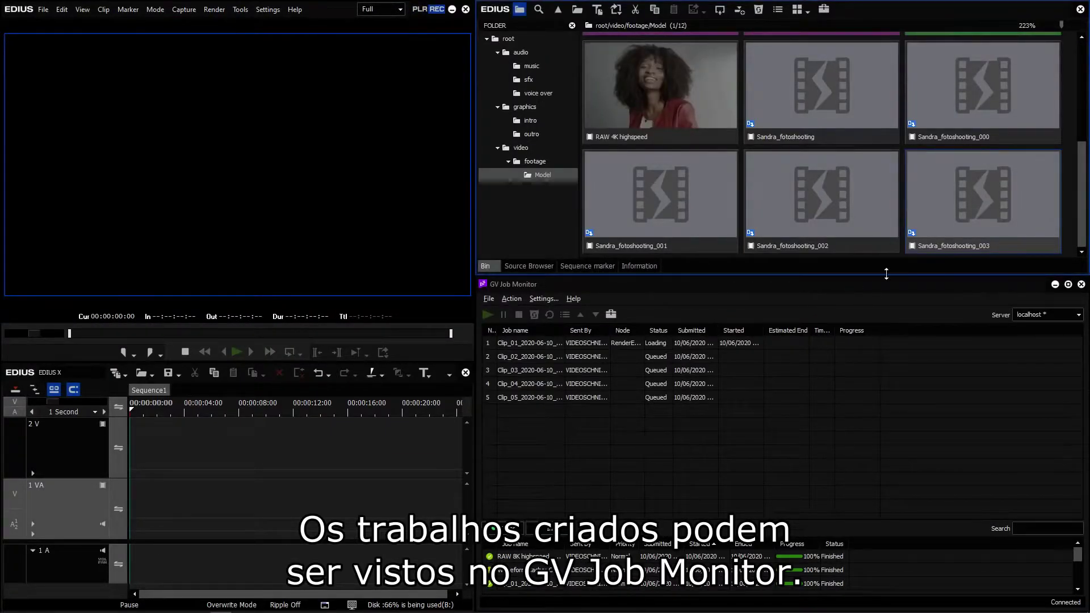
Assemble a rough edit on the timeline from Clip_01, Clip_03 and Clip_04 while the conversion jobs run.
scroll(1085, 176, up, 3)
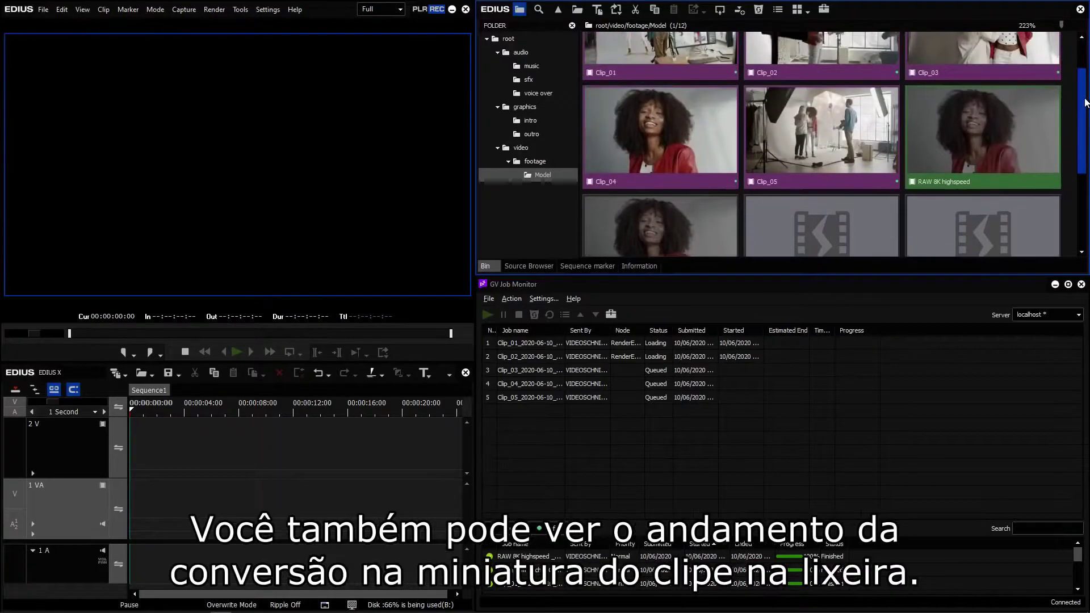
drag(687, 66, 135, 463)
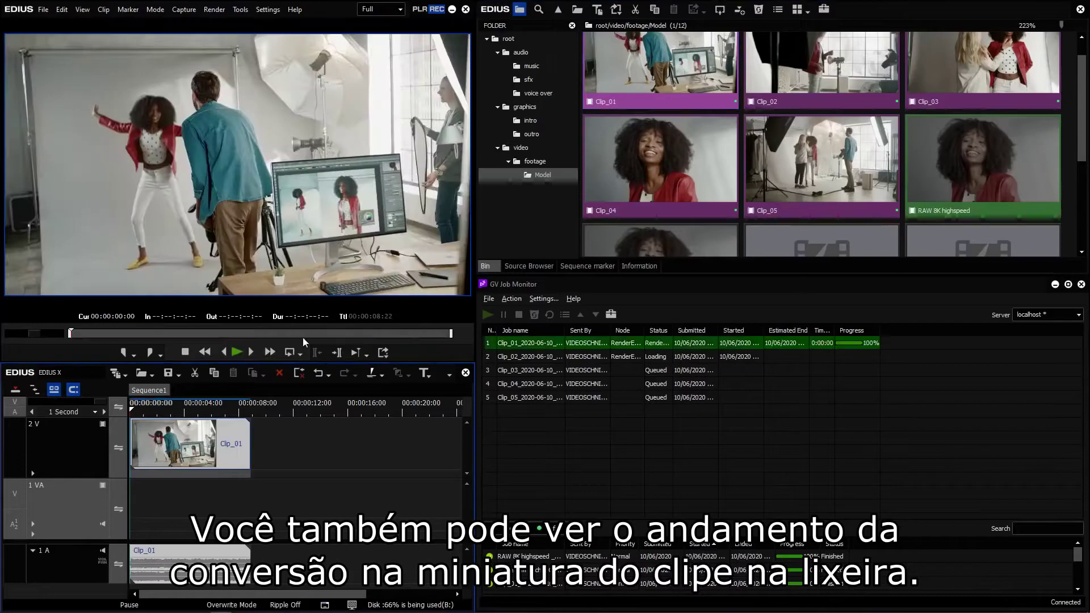
drag(980, 82, 253, 498)
drag(361, 498, 274, 506)
drag(638, 187, 330, 457)
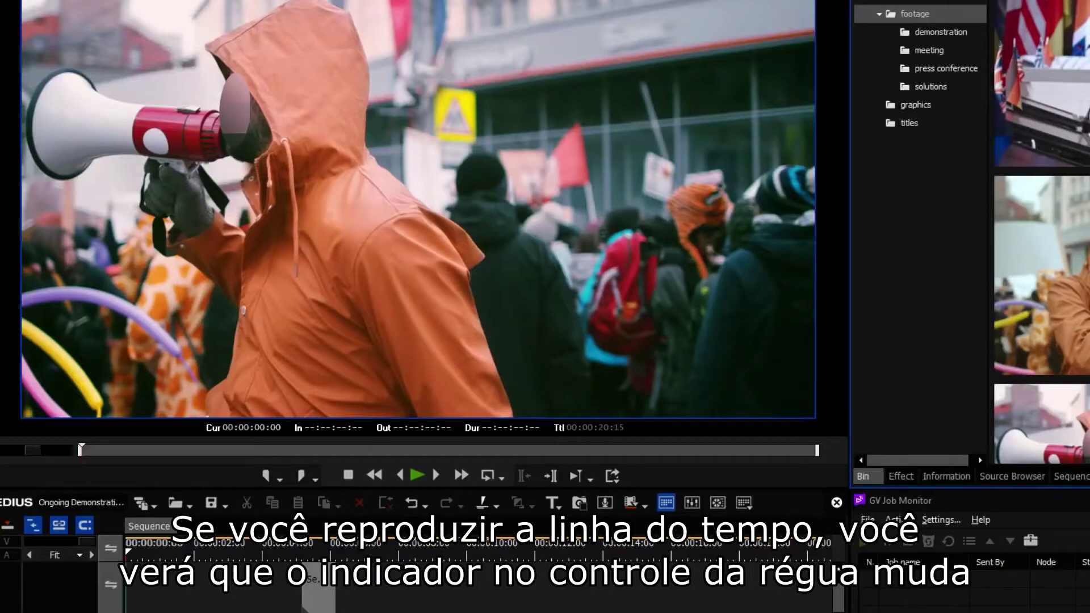
Play back the demonstration sequence and set its In point at the start and its Out point at the end, 00:00:20:15.
key(space)
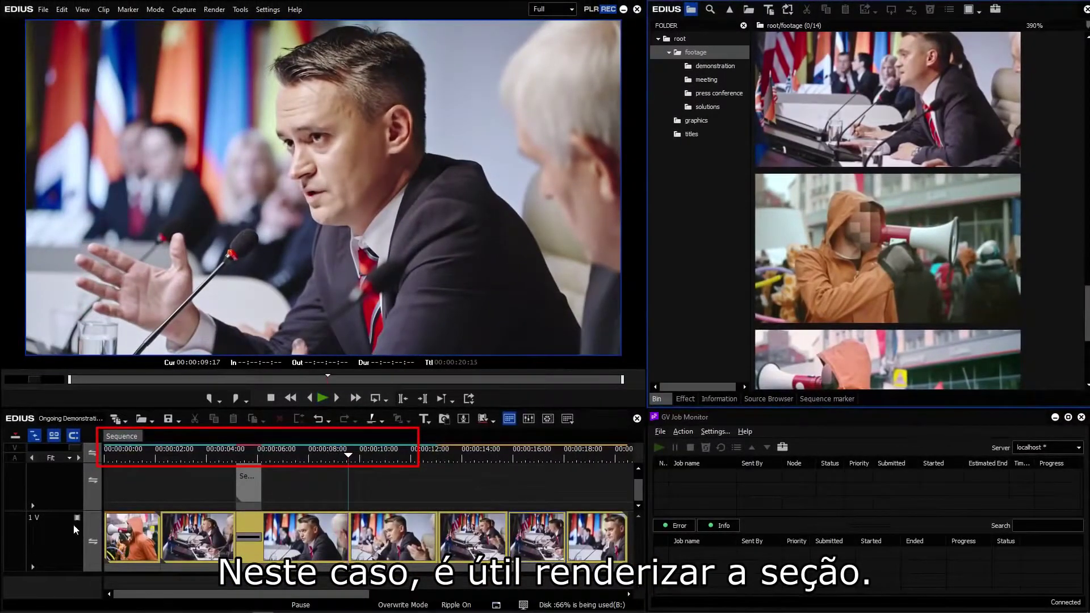
key(Home)
key(i)
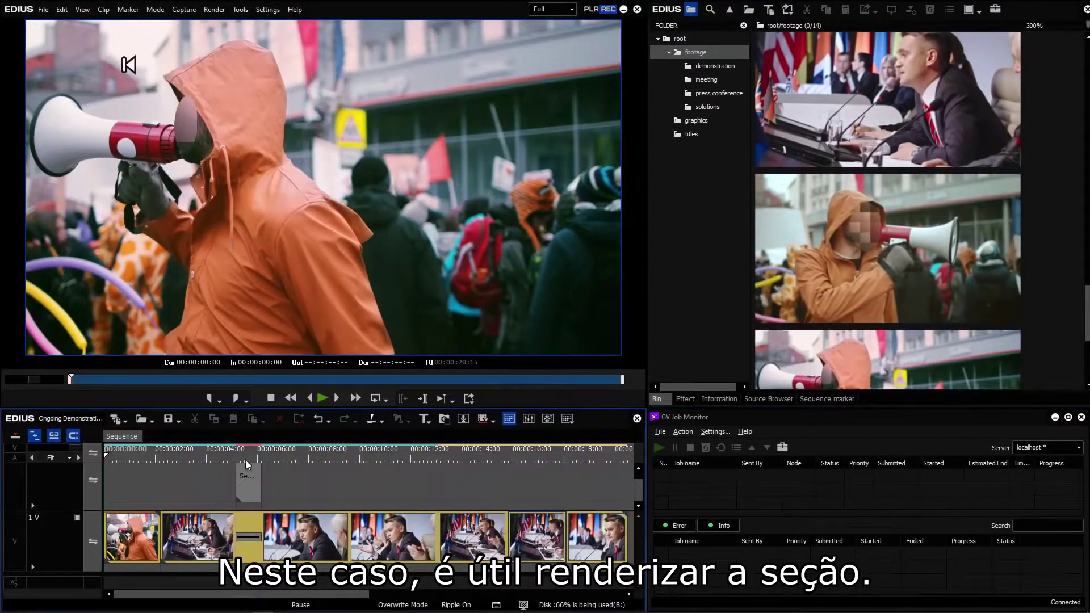
click(627, 457)
key(o)
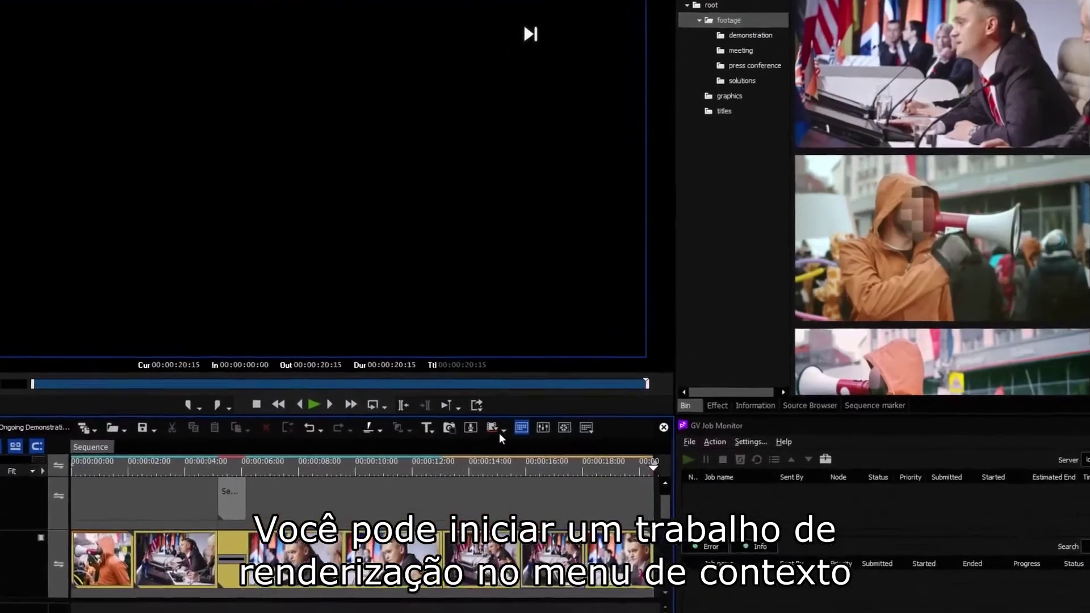
Review the available render options and render the loaded area between the In and Out points.
click(492, 420)
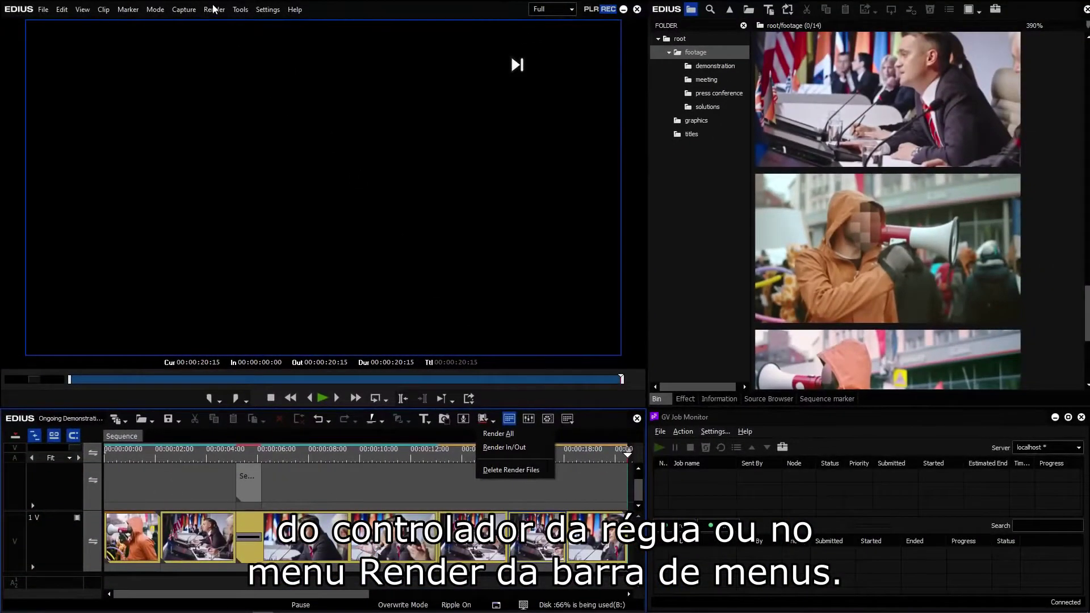
click(213, 8)
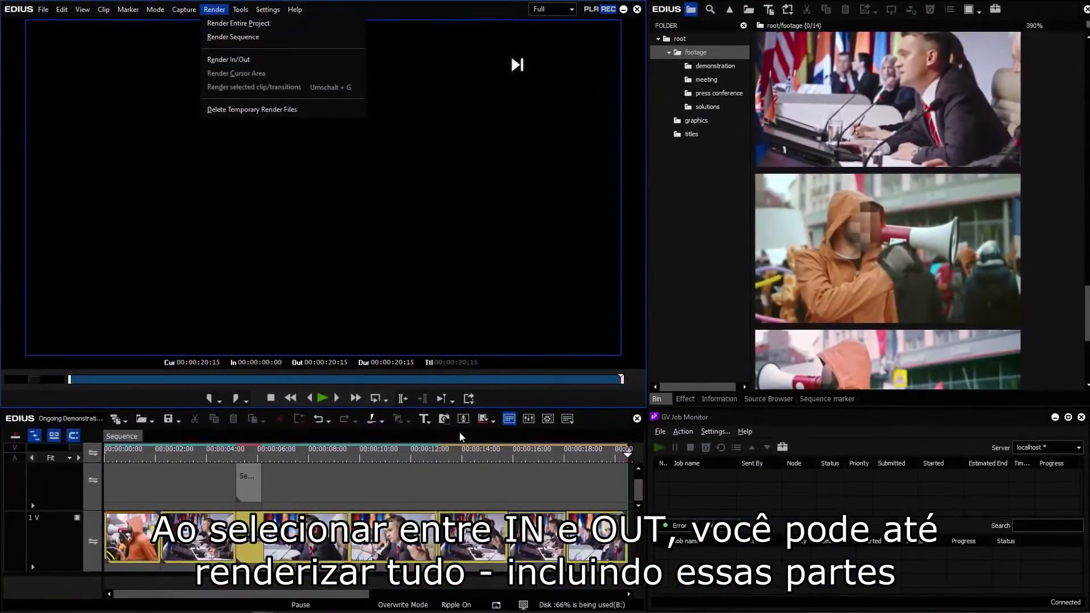
right_click(498, 457)
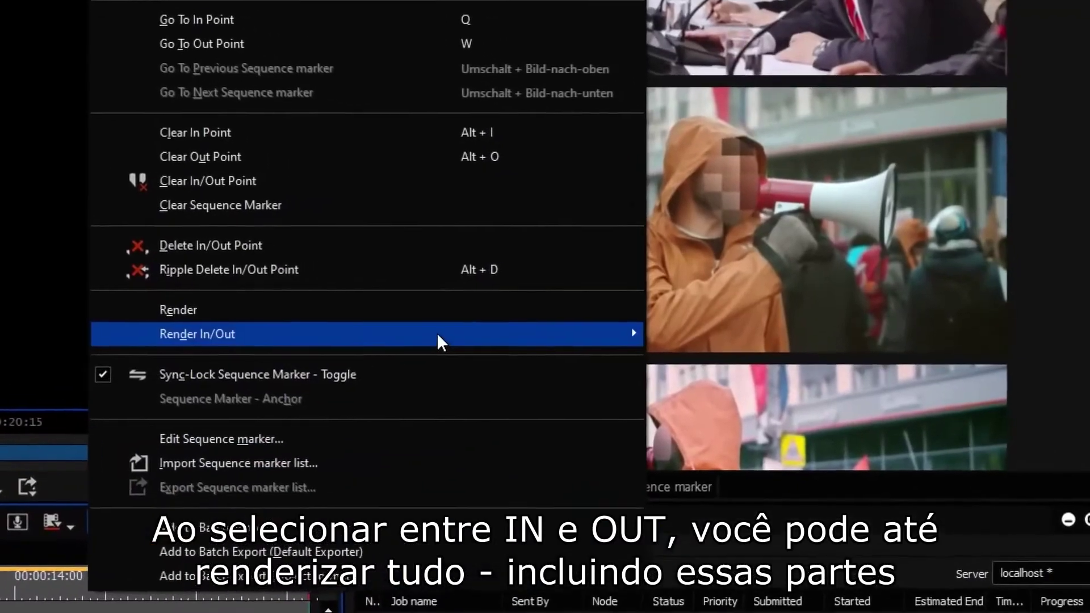
mouse_move(439, 334)
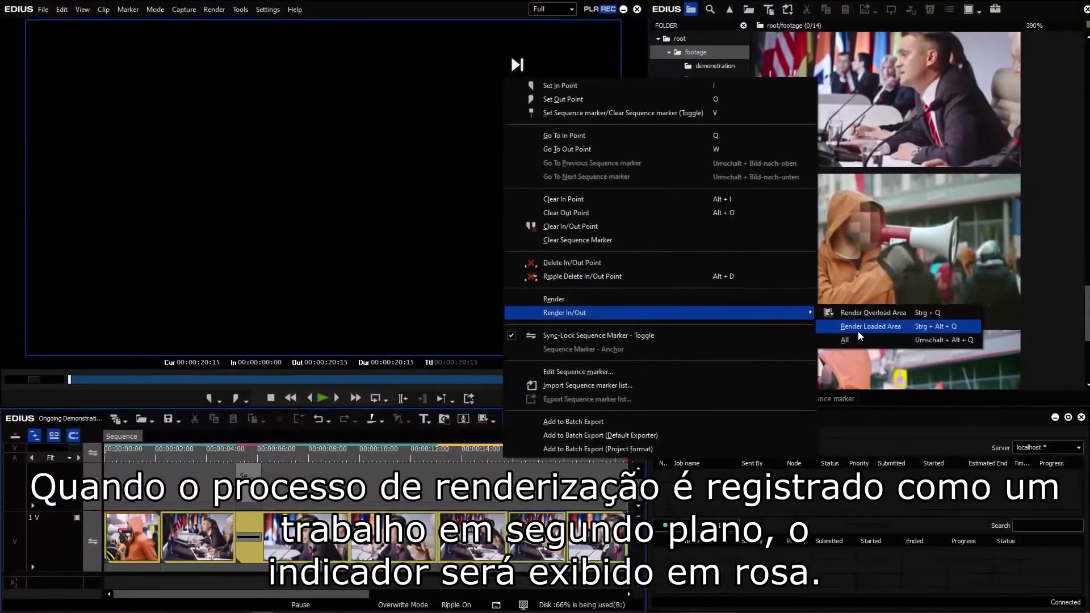
click(841, 331)
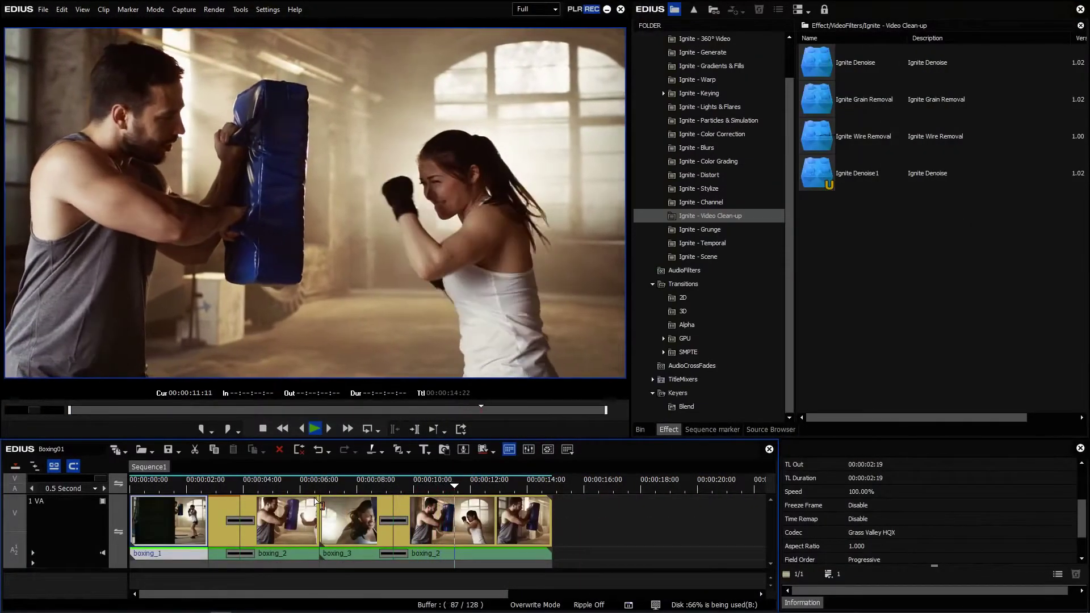
Apply the Ignite Denoise1 filter to all clips of the boxing sequence and play the filtered result.
key(space)
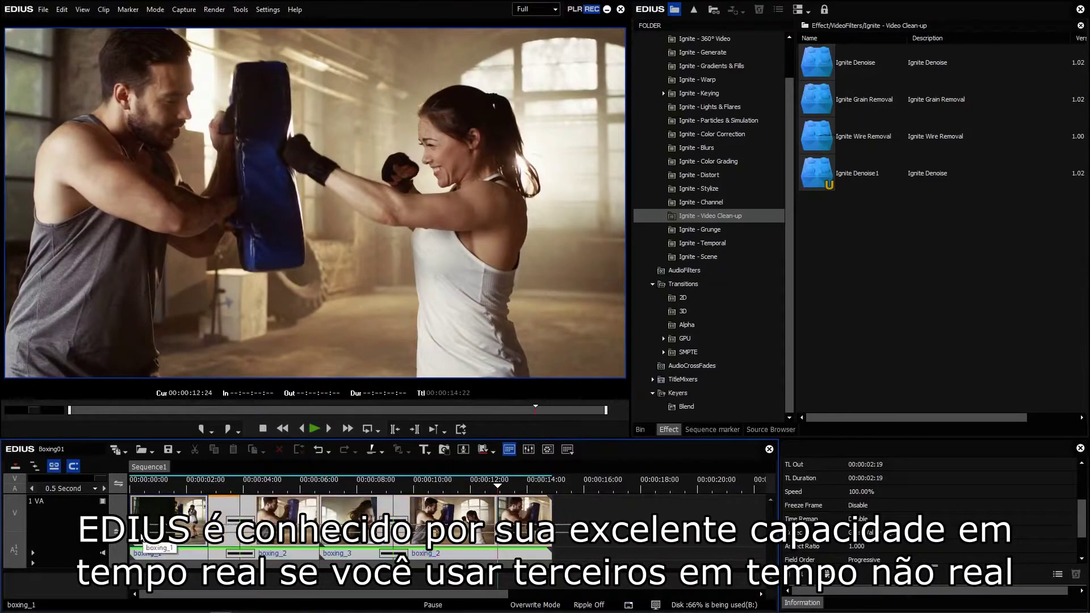
click(831, 177)
drag(832, 177, 621, 526)
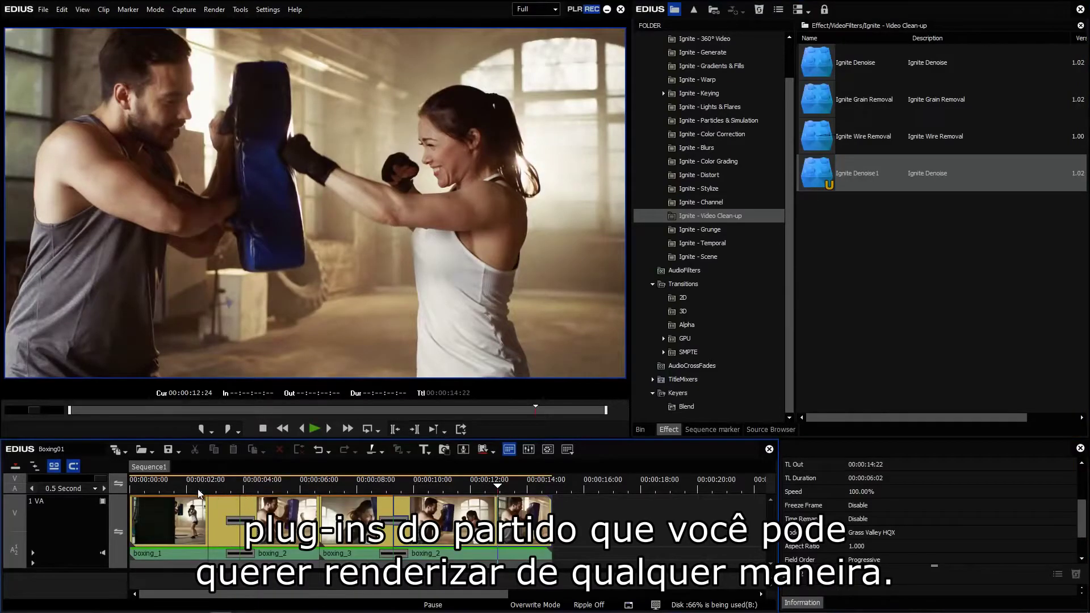
key(space)
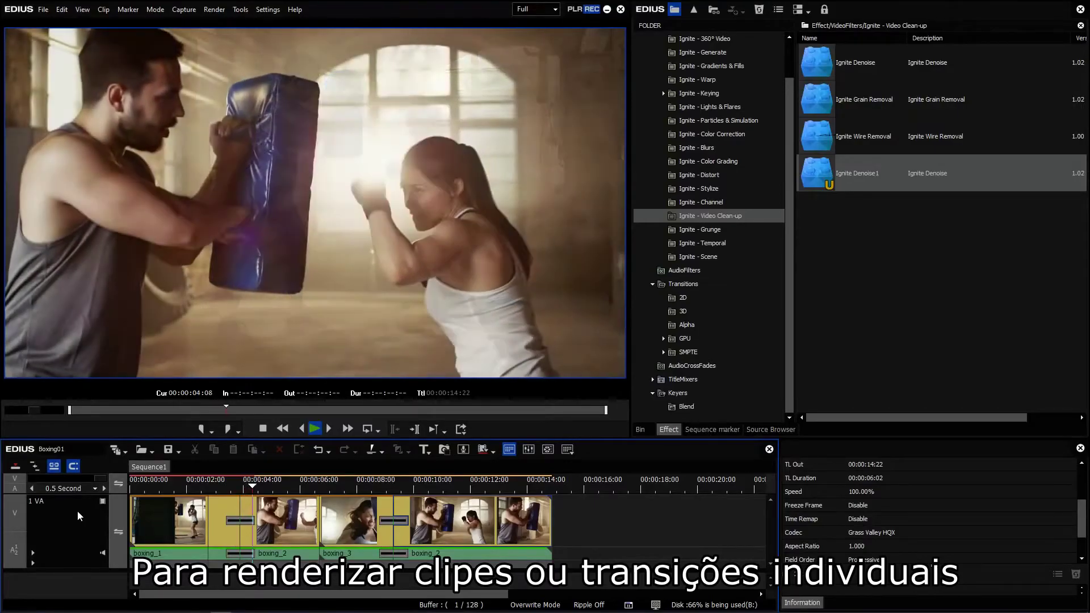
key(space)
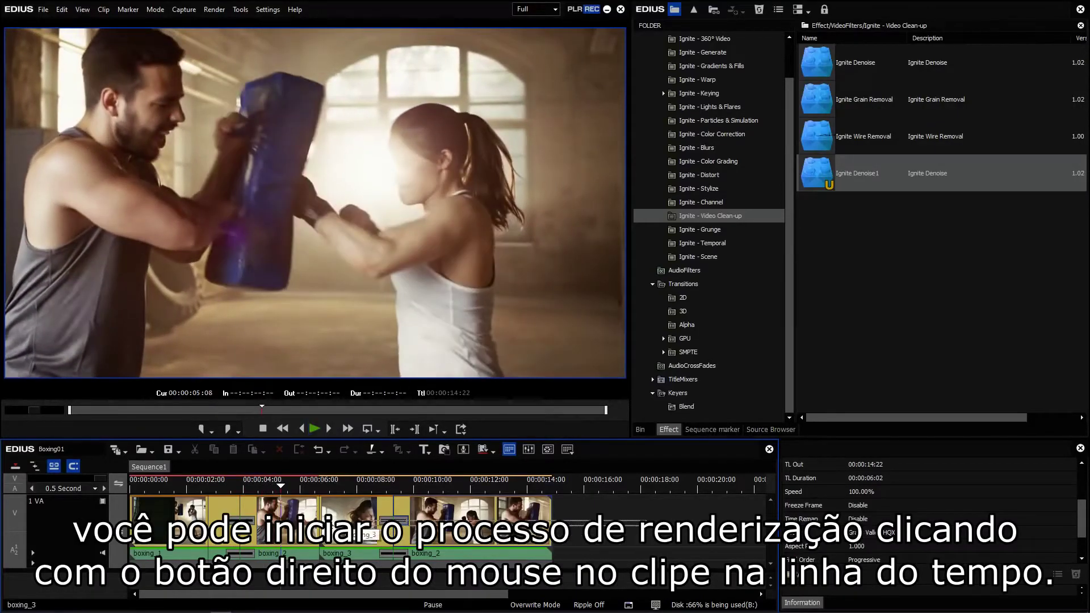
Select all clips in the boxing sequence and render them together with their transitions.
click(156, 531)
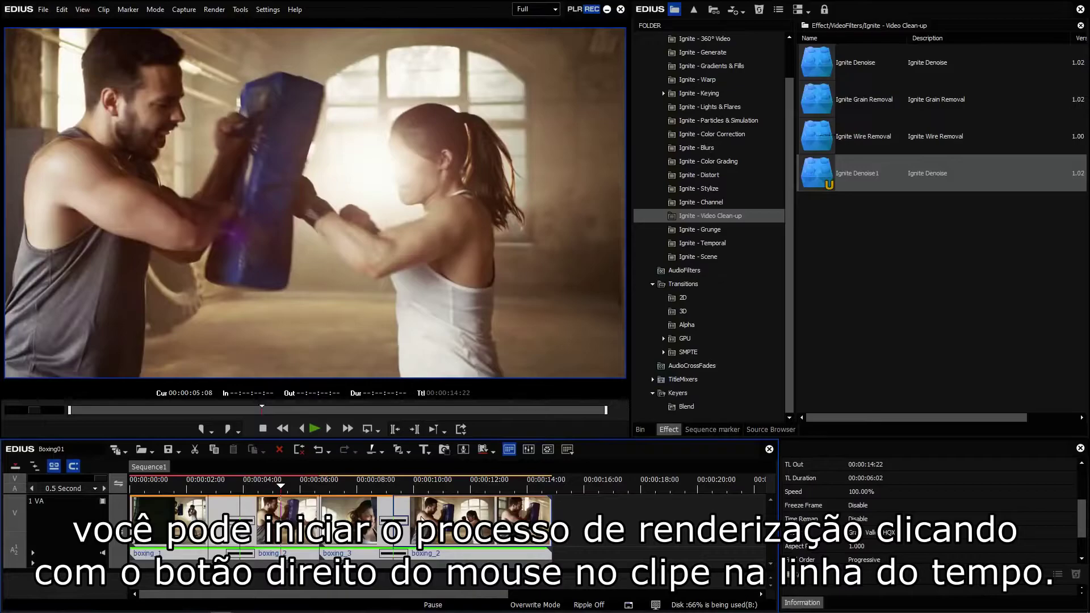
right_click(435, 518)
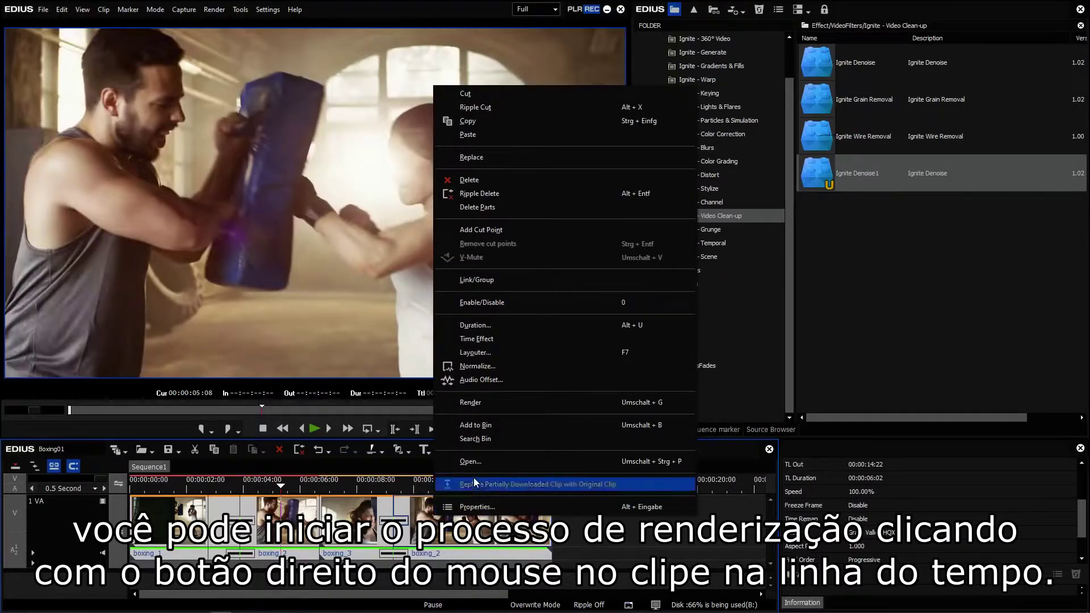
click(477, 404)
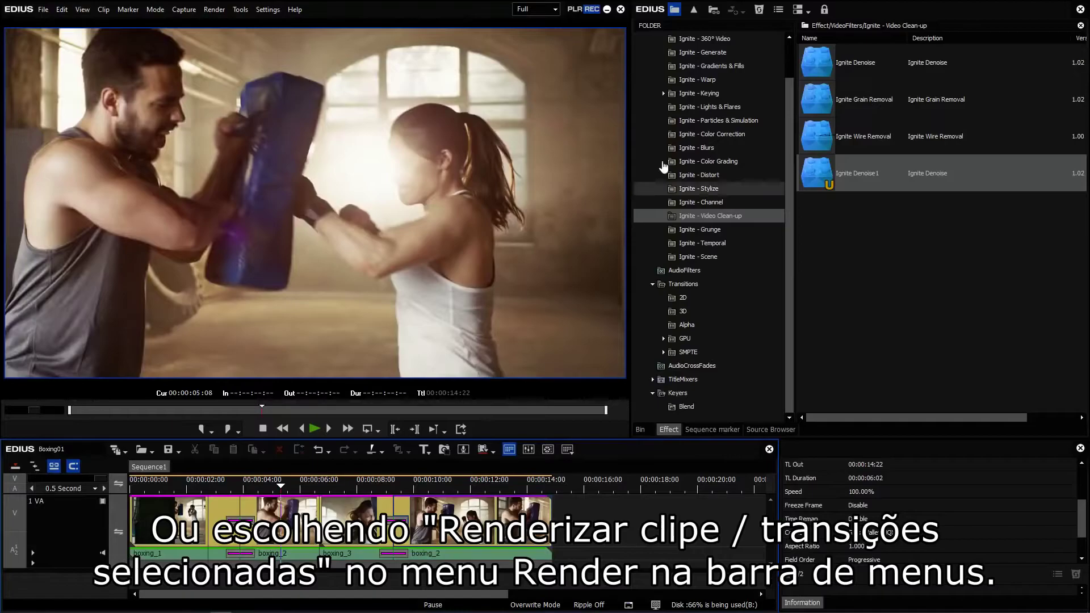
Apply another video filter to the last boxing_2 clip on the timeline while it is being rendered.
drag(788, 105, 518, 515)
click(773, 65)
click(816, 64)
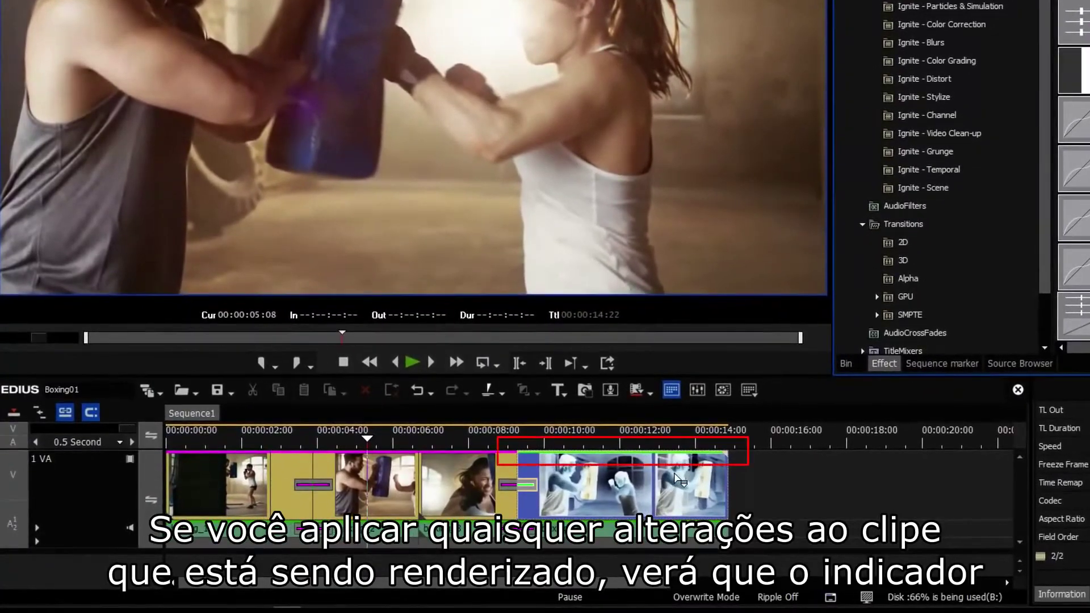
drag(674, 473, 674, 473)
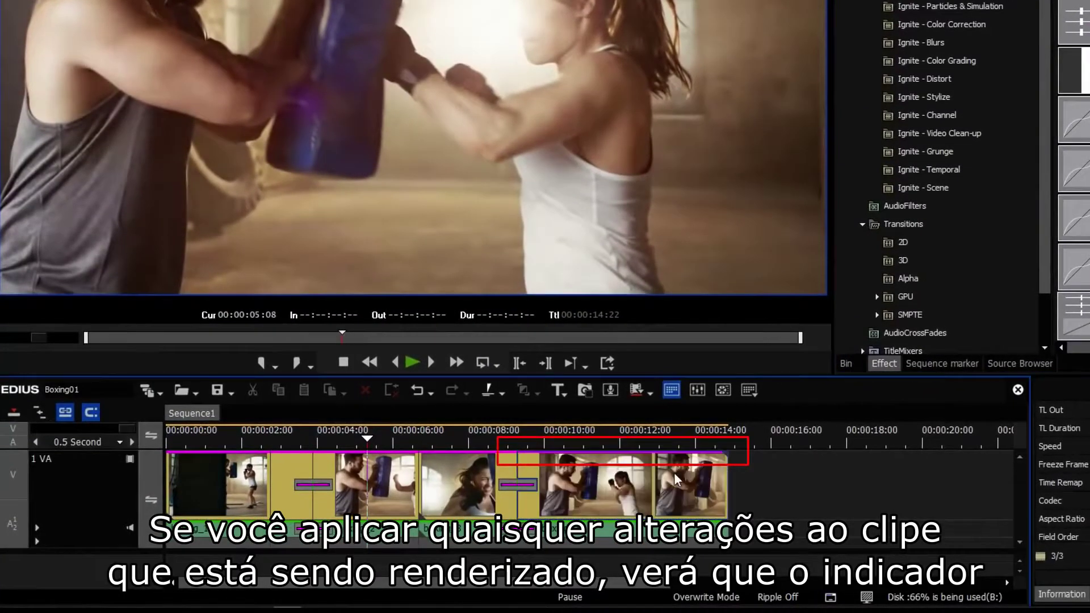
Move the second boxing clip to the empty timeline area after the last clip while background rendering continues.
click(762, 486)
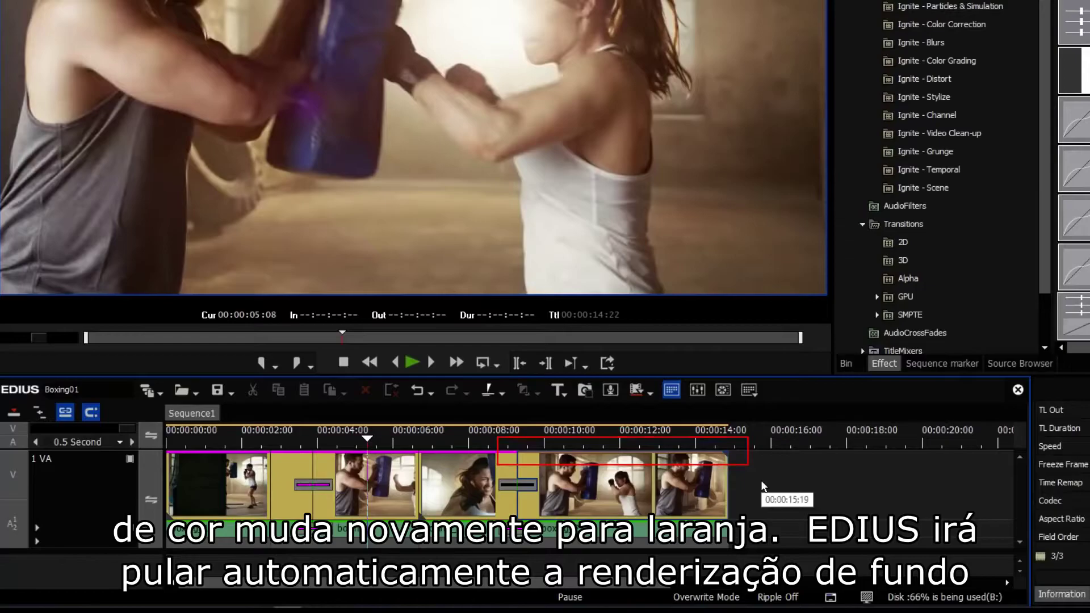
key(ctrl+minus)
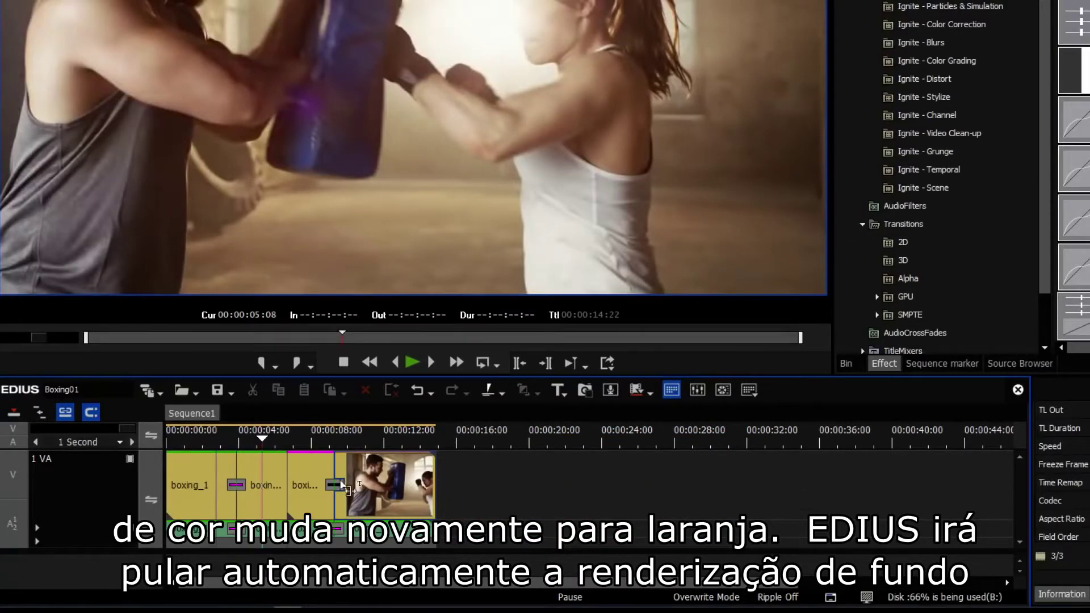
click(226, 499)
click(254, 508)
drag(254, 508, 570, 491)
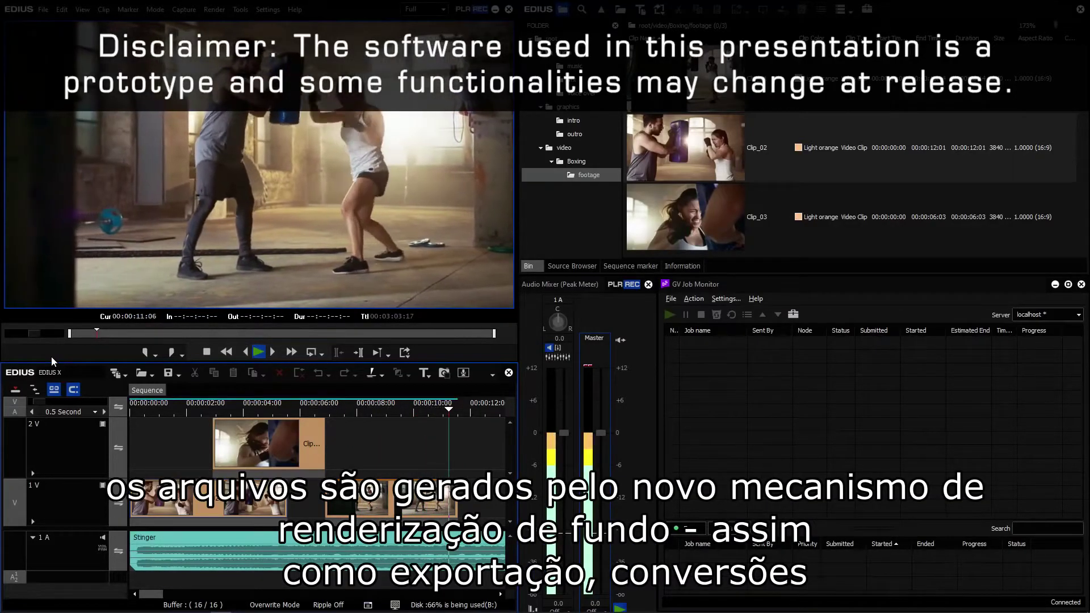
Stop playback and refresh the wave data of the Stinger audio clip in its audio properties.
key(space)
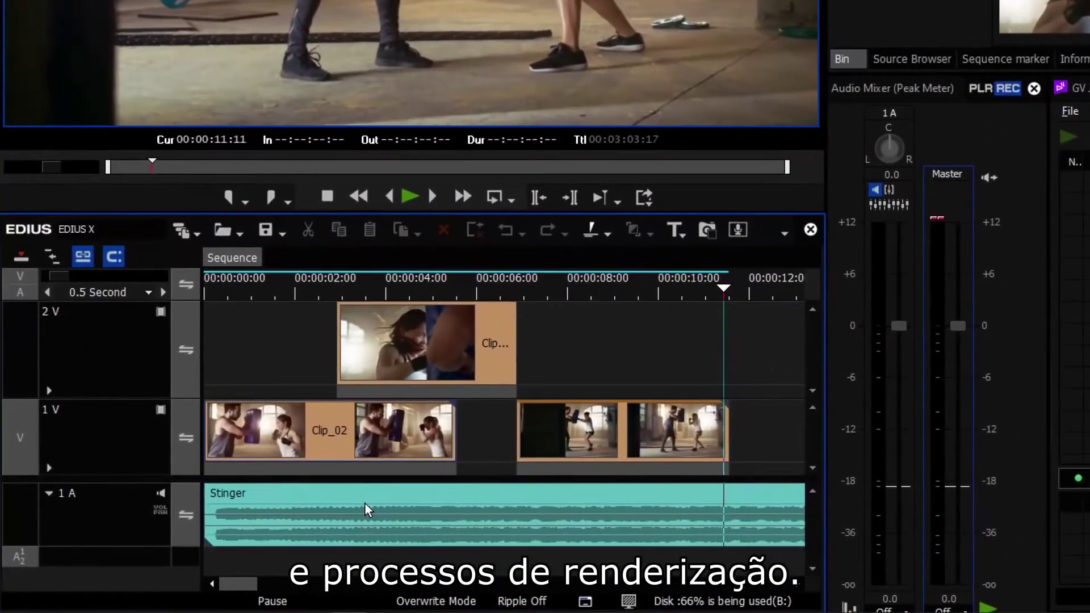
click(367, 502)
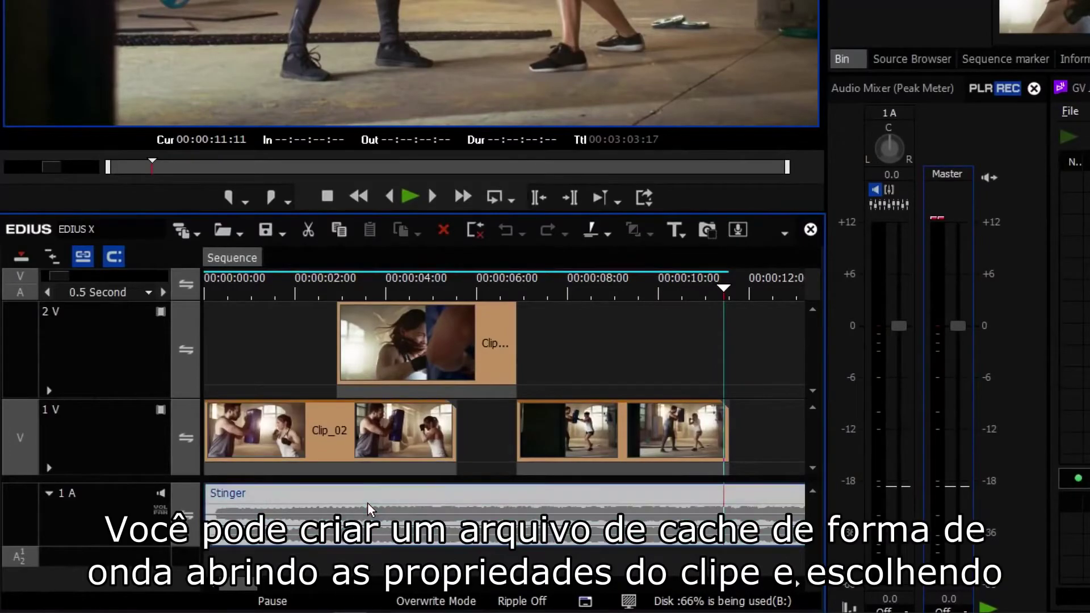
right_click(367, 501)
click(417, 488)
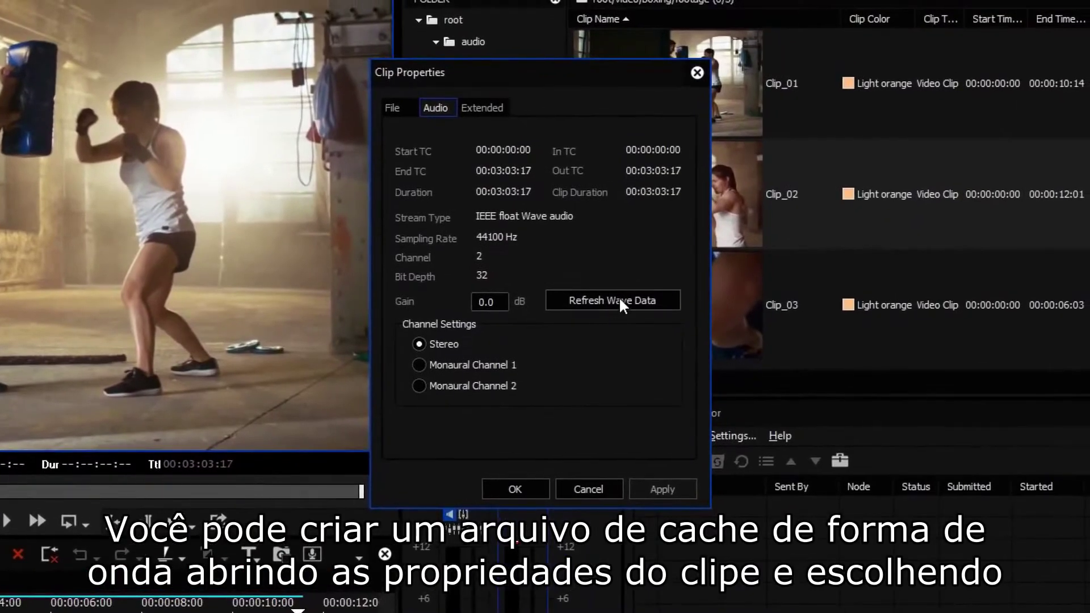
click(631, 286)
click(507, 490)
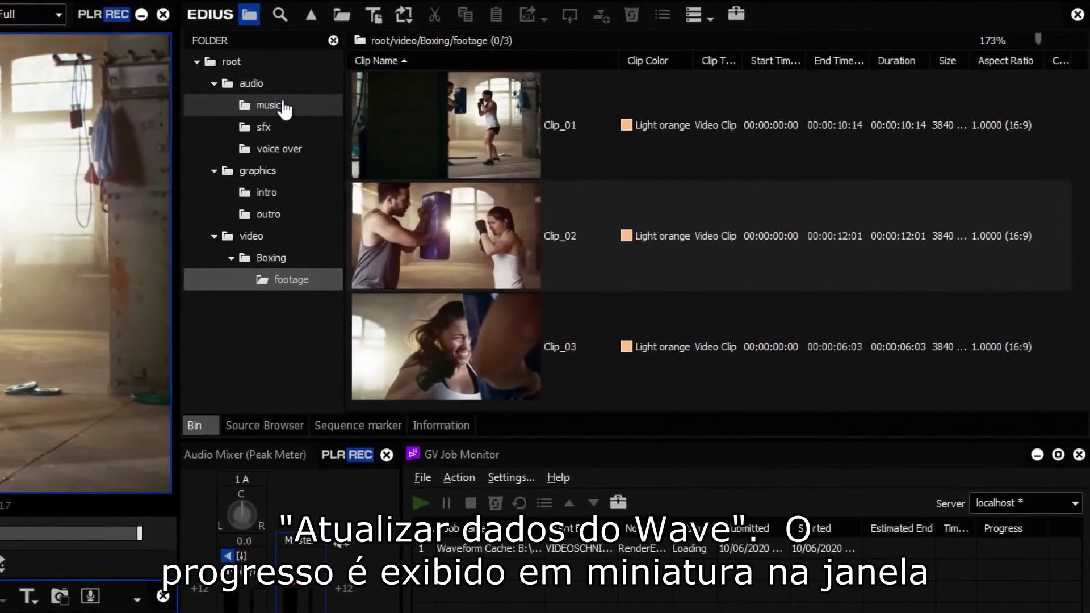
Show the music folder's clips in the bin and review the priority options of the Waveform Cache job in GV Job Monitor.
click(287, 105)
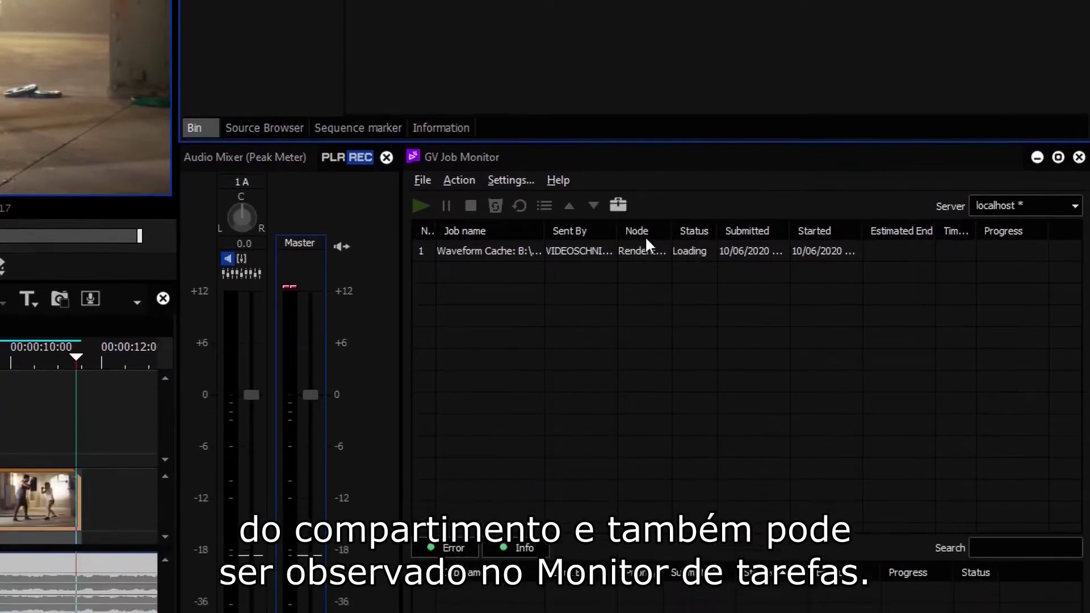
click(662, 537)
right_click(662, 538)
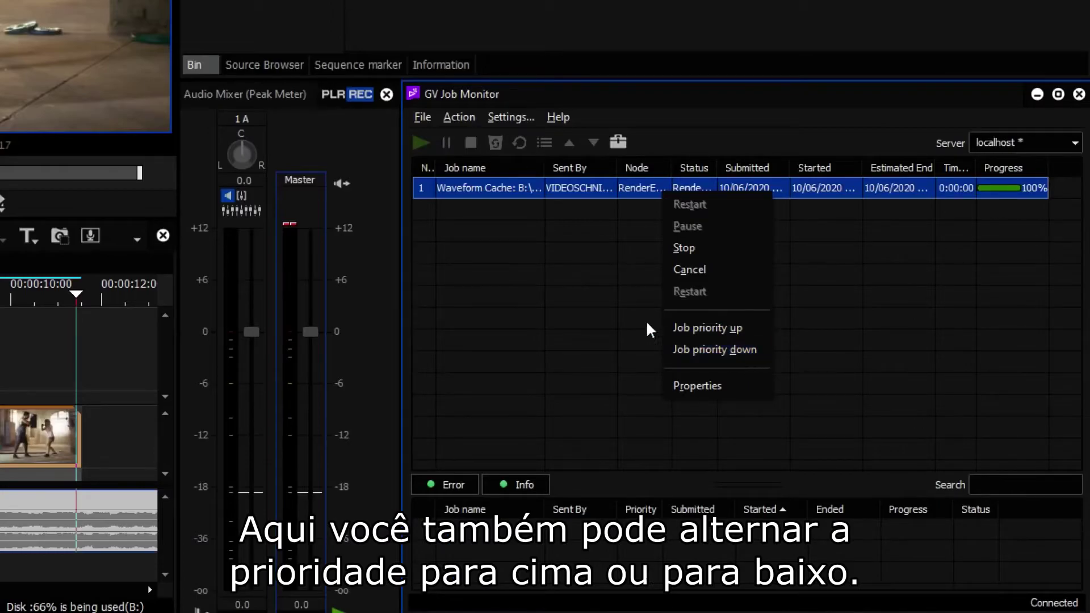
click(575, 250)
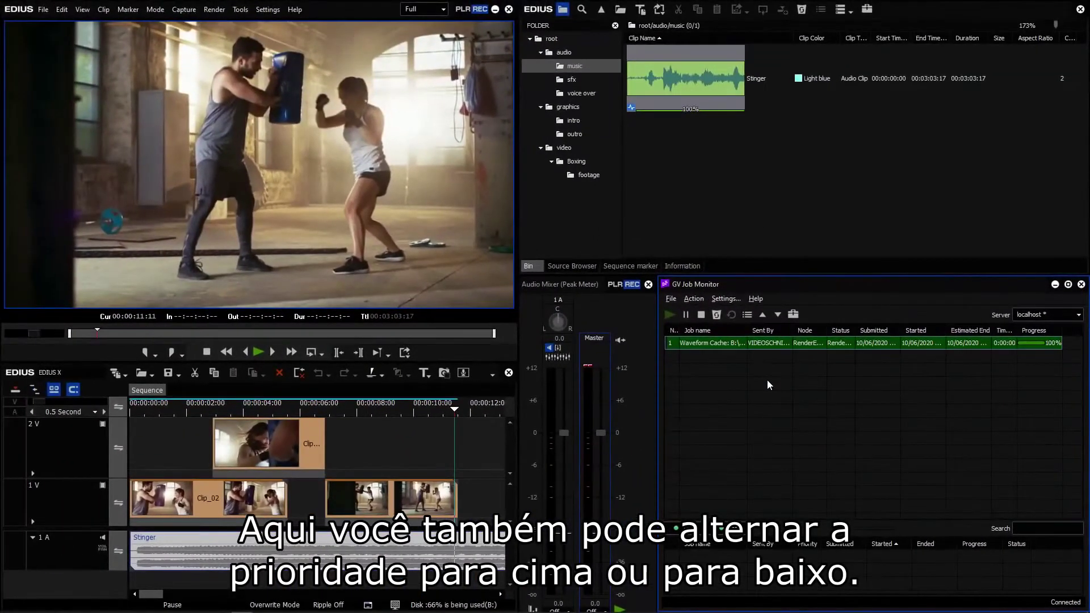